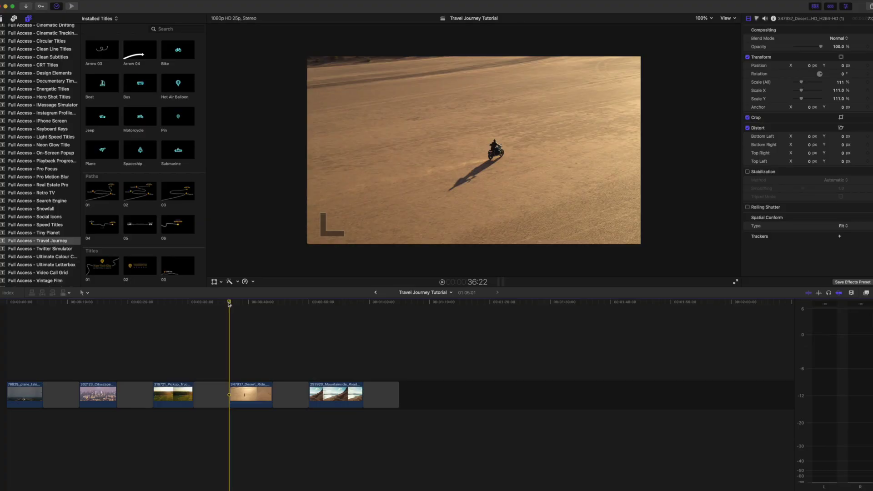
# Preview the desert clip, then hide and restore the titles browser and category sidebar
pyautogui.press('space')
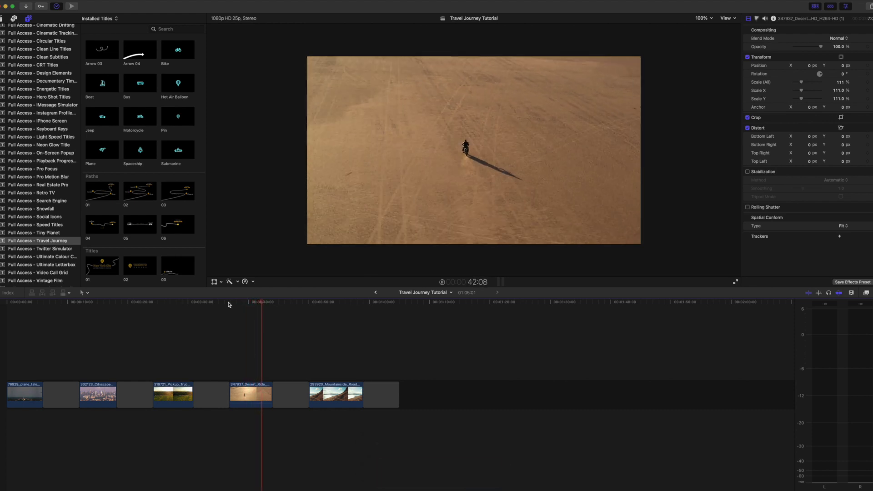
pyautogui.press('space')
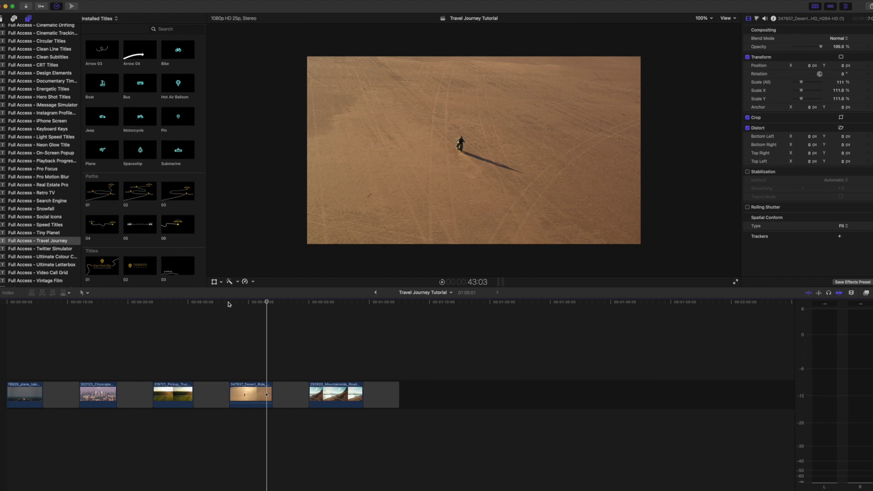
pyautogui.click(815, 6)
pyautogui.click(815, 6)
pyautogui.click(28, 20)
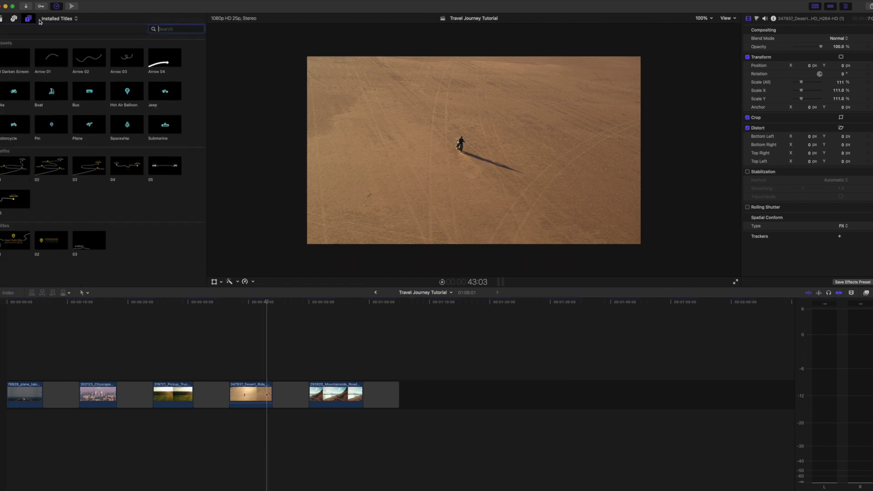
pyautogui.click(29, 20)
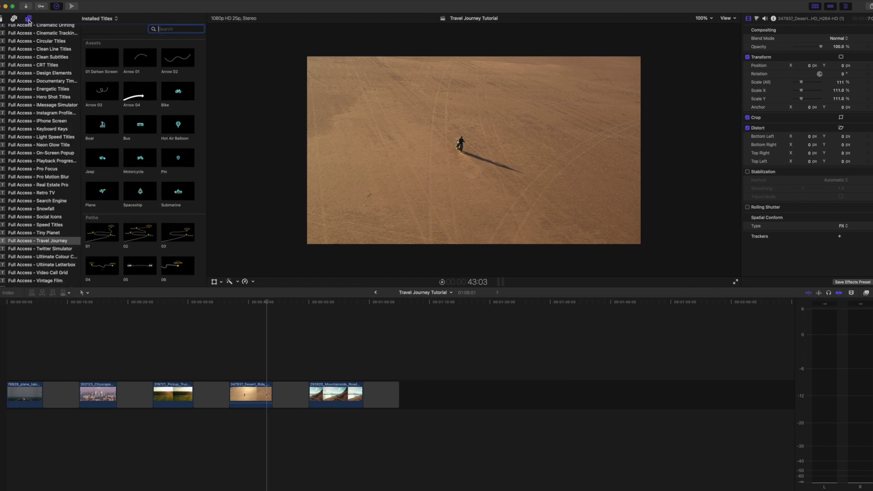
# Show the Travel Journey title collection and preview its Paths route animations
pyautogui.click(58, 241)
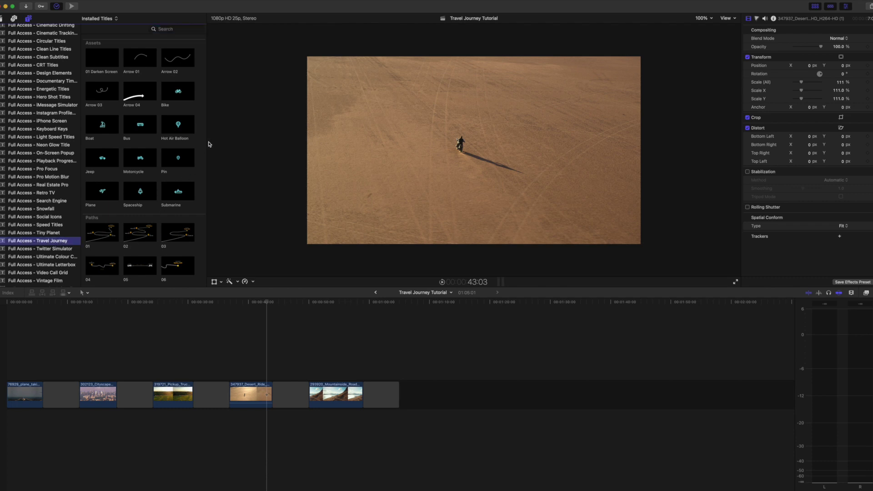
pyautogui.scroll(-2, 196, 80)
pyautogui.scroll(-3, 197, 80)
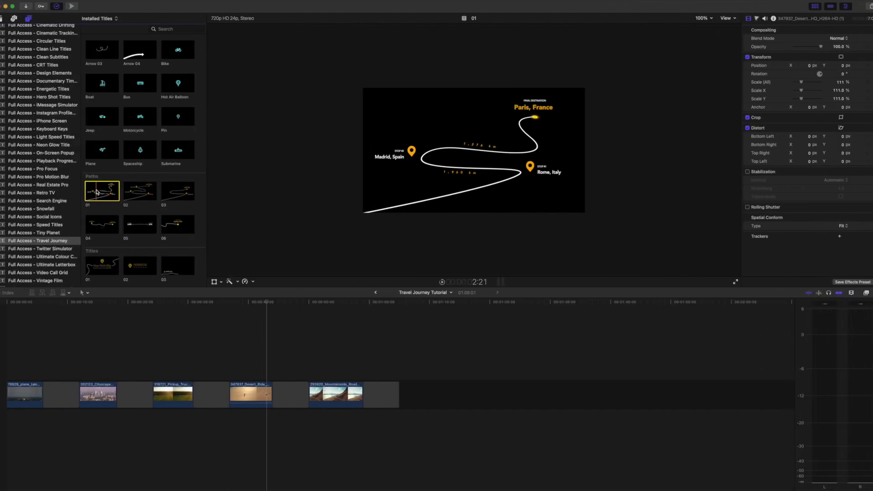
pyautogui.click(140, 193)
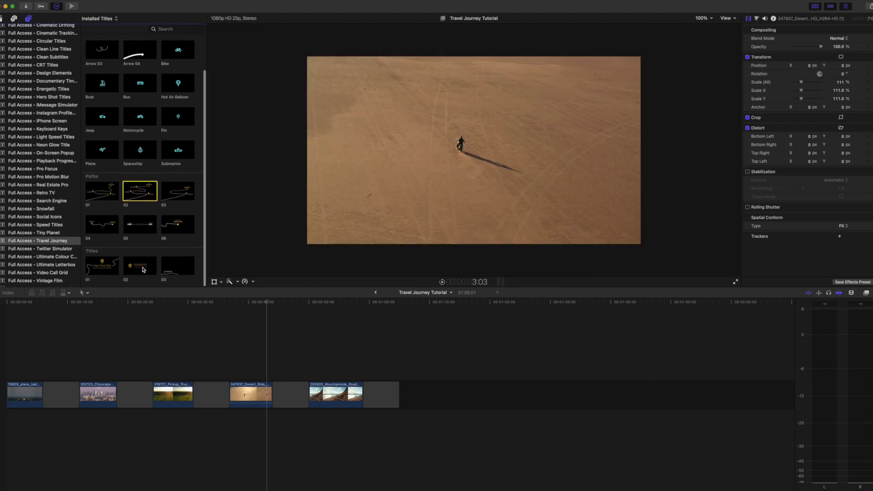
pyautogui.moveTo(98, 270)
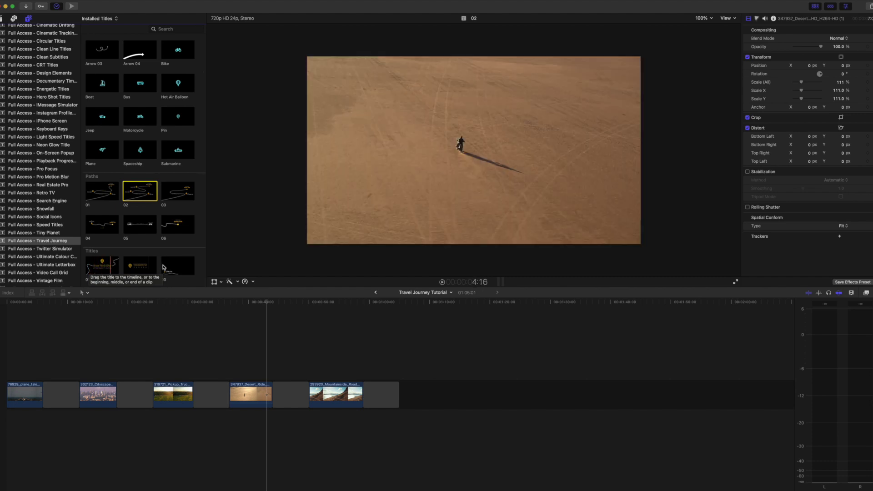
pyautogui.moveTo(166, 270)
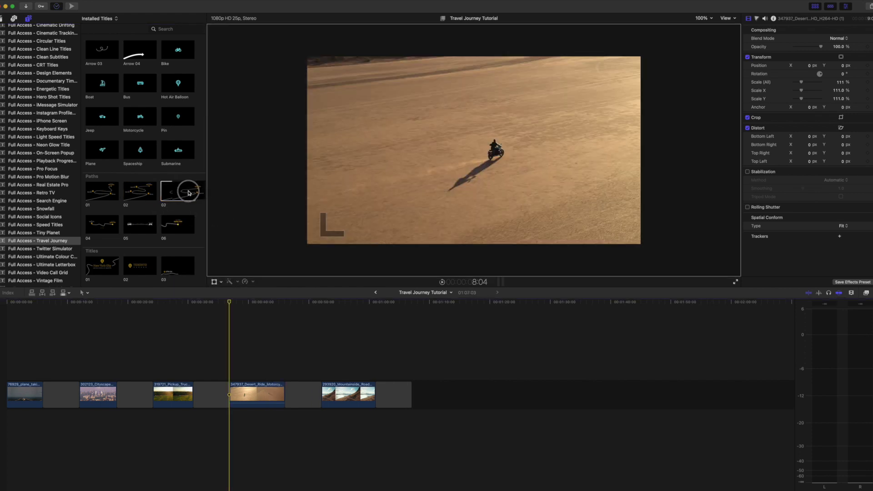
# Connect the Paths 03 route title above the desert clip and move the playhead to its start
pyautogui.click(179, 193)
pyautogui.press('q')
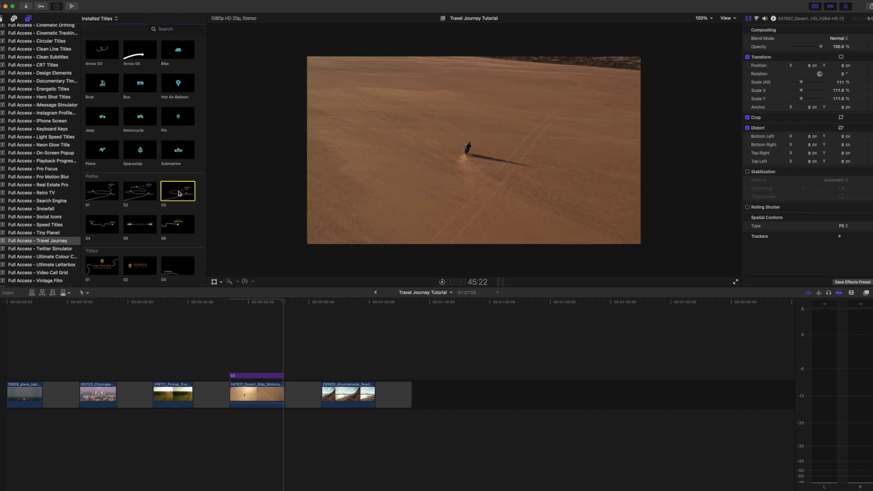
pyautogui.click(230, 305)
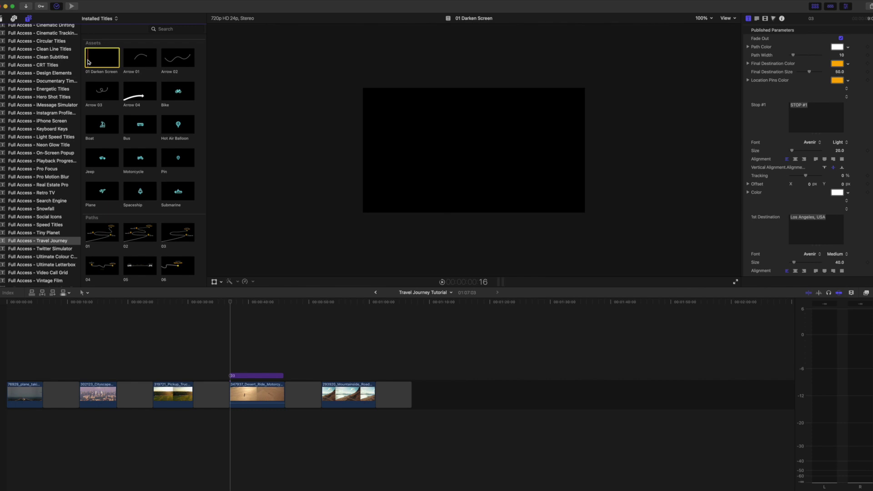
# Place the 01 Darken Screen title over the desert clip to dim it at 75% opacity
pyautogui.moveTo(88, 62); pyautogui.dragTo(232, 381)
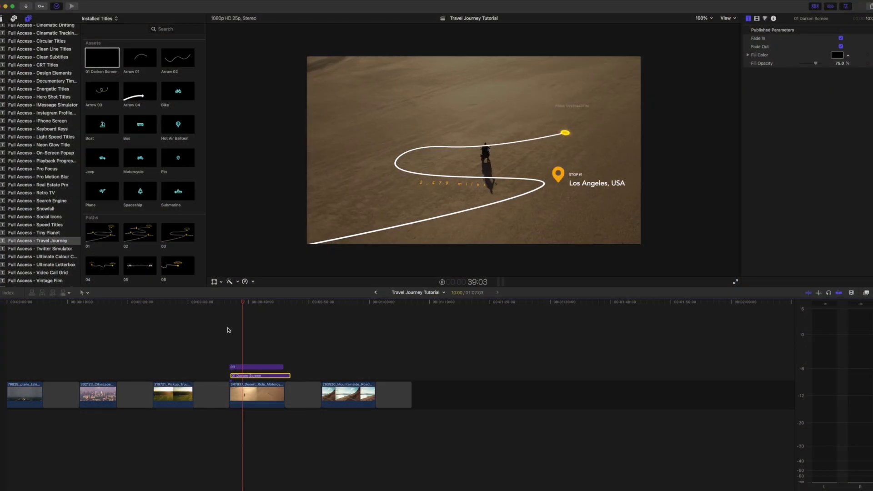
# Select the 03 route title and bring up its path and destination text settings in the inspector
pyautogui.click(252, 367)
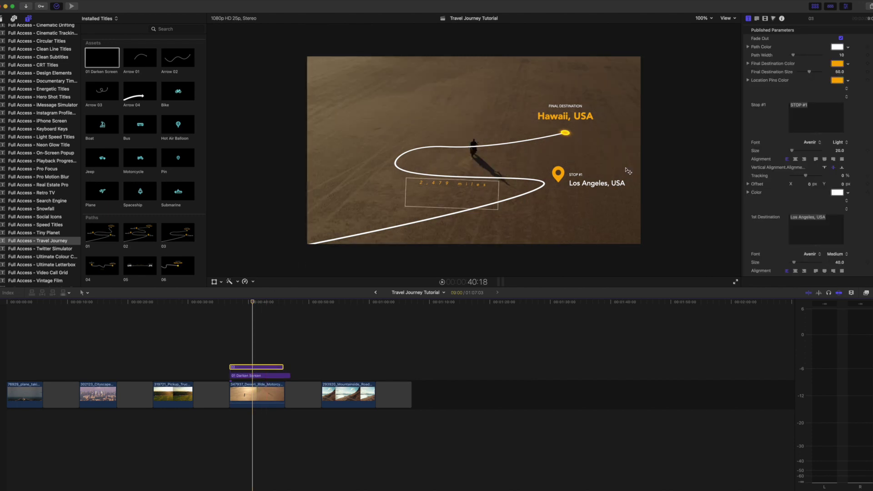
pyautogui.click(845, 7)
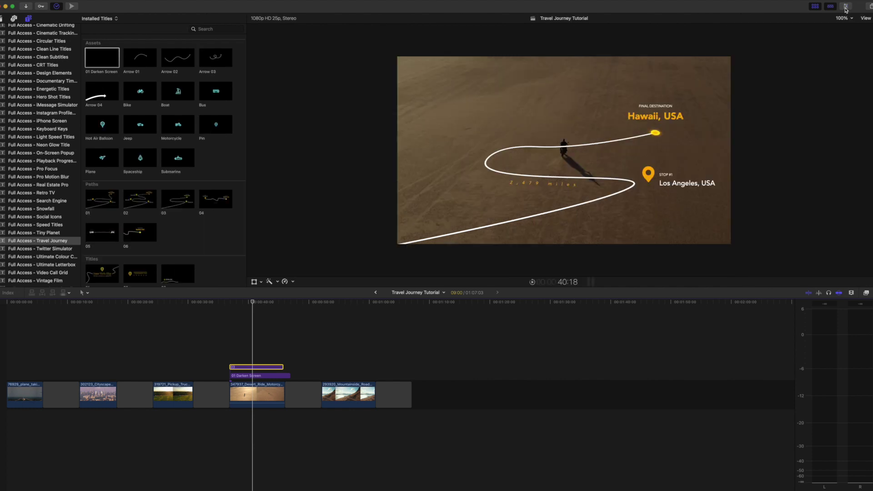
pyautogui.click(845, 6)
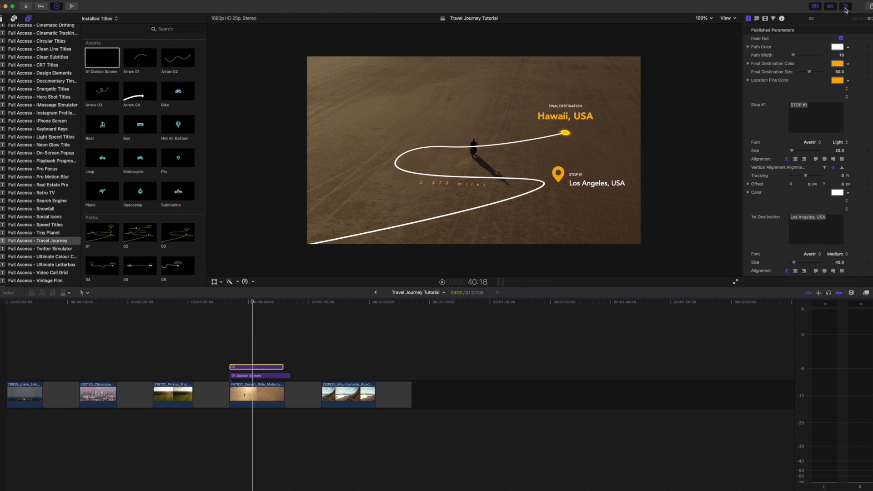
pyautogui.click(747, 20)
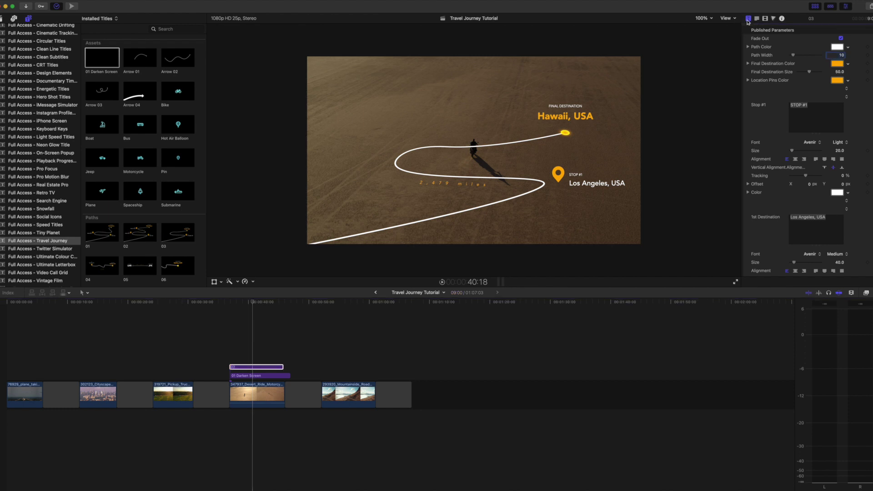
pyautogui.scroll(-10, 769, 94)
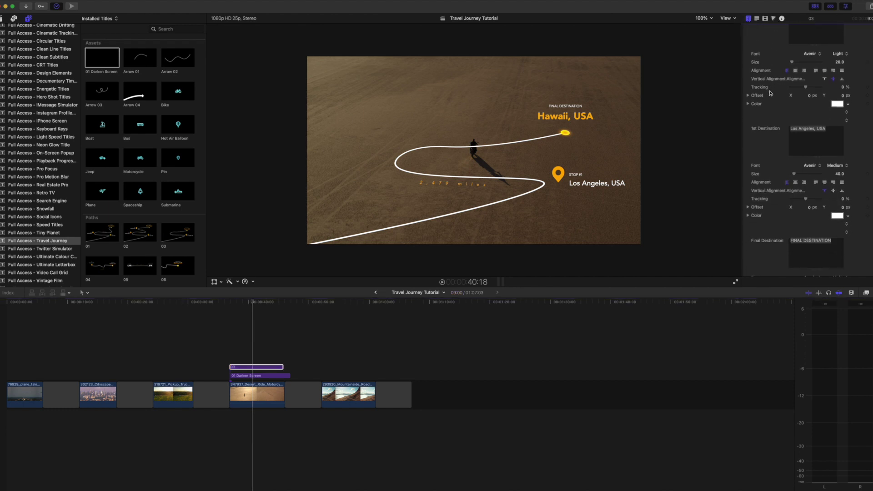
pyautogui.scroll(-5, 770, 93)
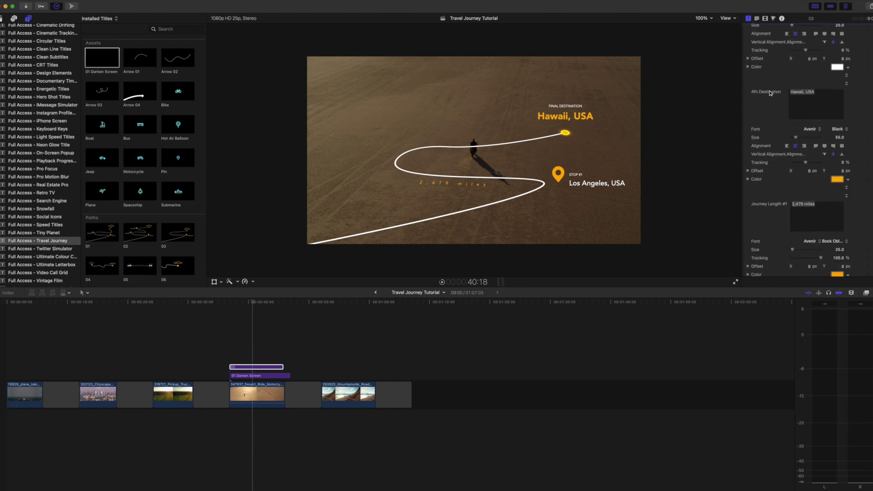
pyautogui.scroll(15, 770, 94)
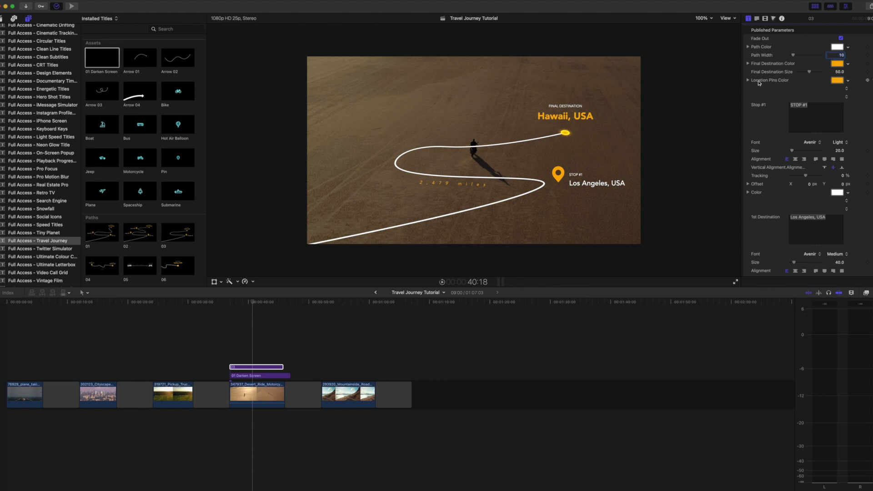
# Keep the route path white and thicken it to width 22
pyautogui.scroll(-1, 840, 48)
pyautogui.click(837, 36)
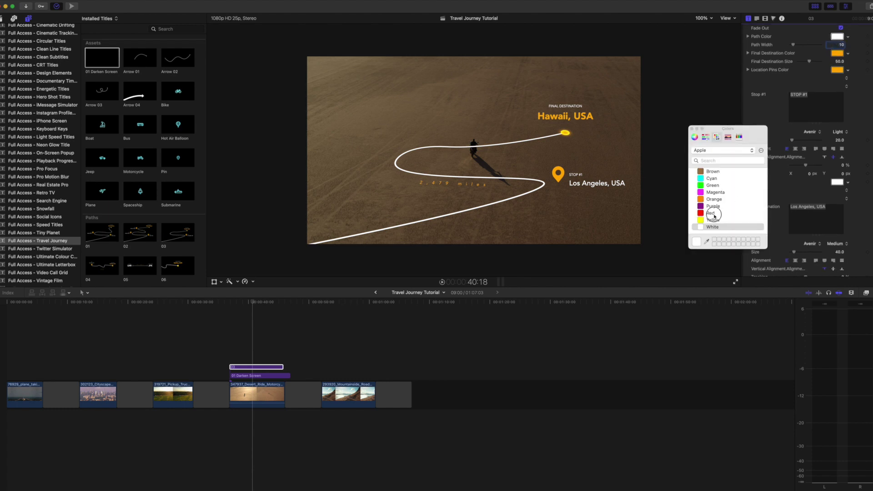
pyautogui.click(711, 213)
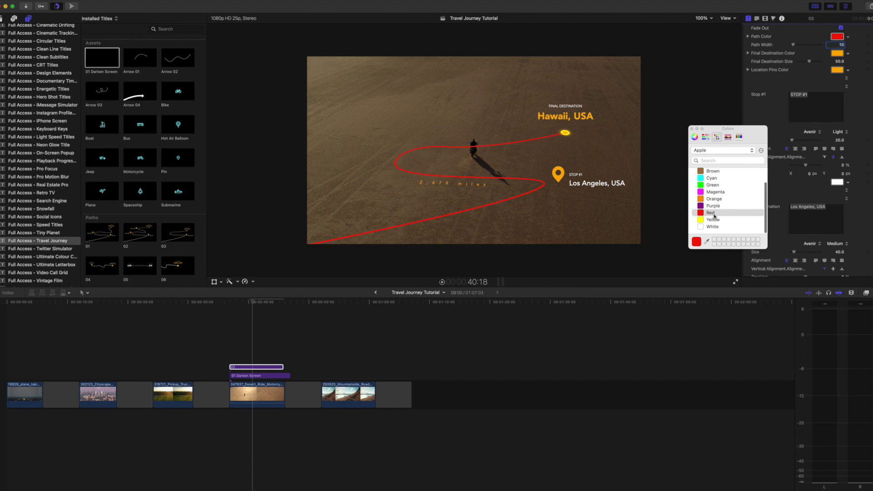
pyautogui.click(715, 228)
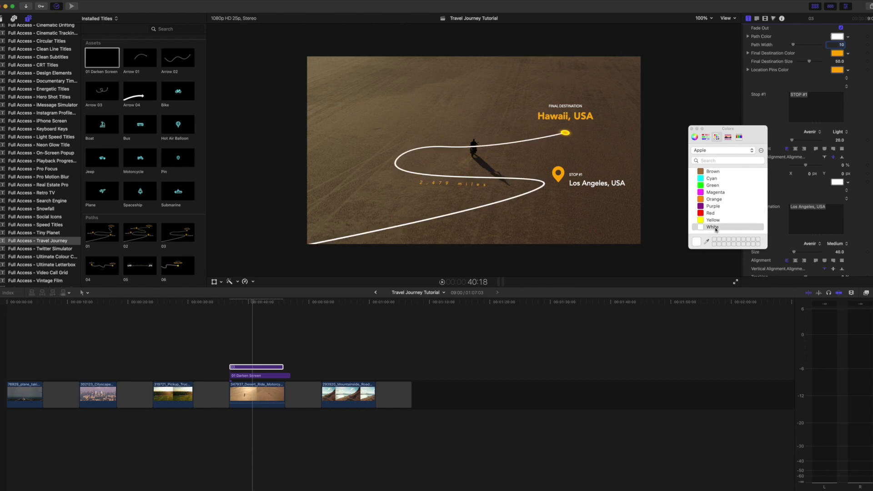
pyautogui.click(690, 129)
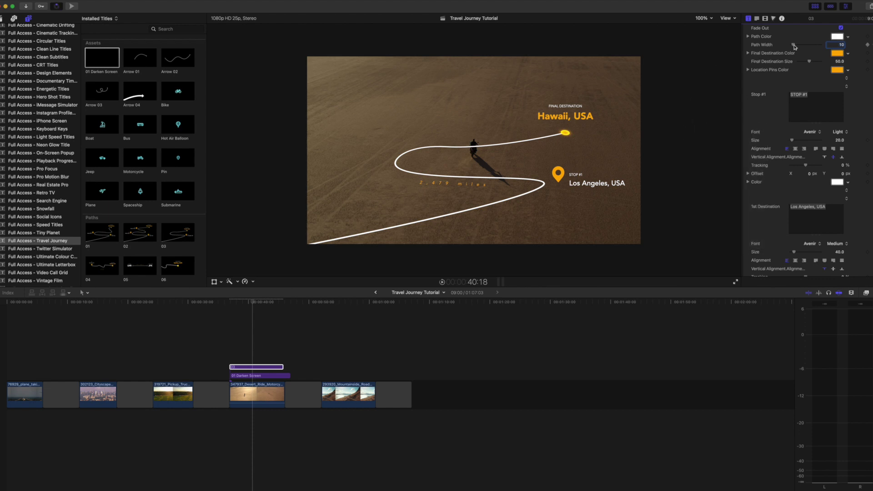
pyautogui.moveTo(794, 47); pyautogui.dragTo(798, 46)
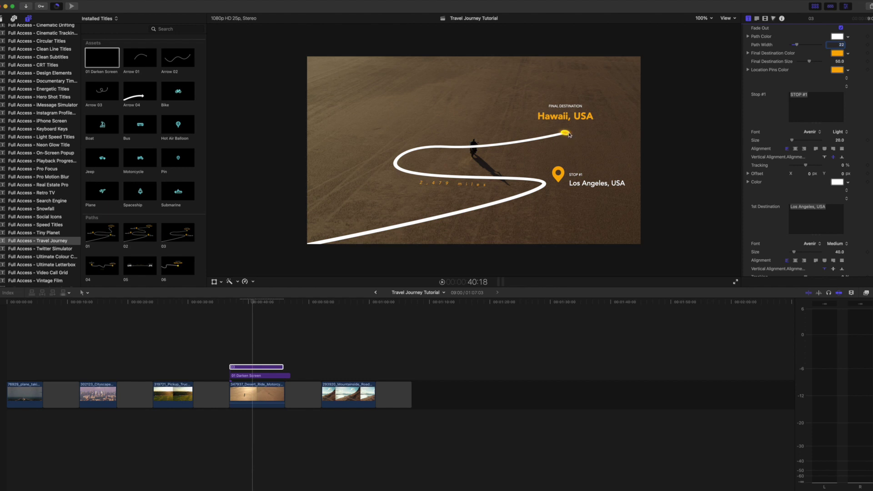
# Make the final destination marker cyan and larger, and the location pins red
pyautogui.click(837, 53)
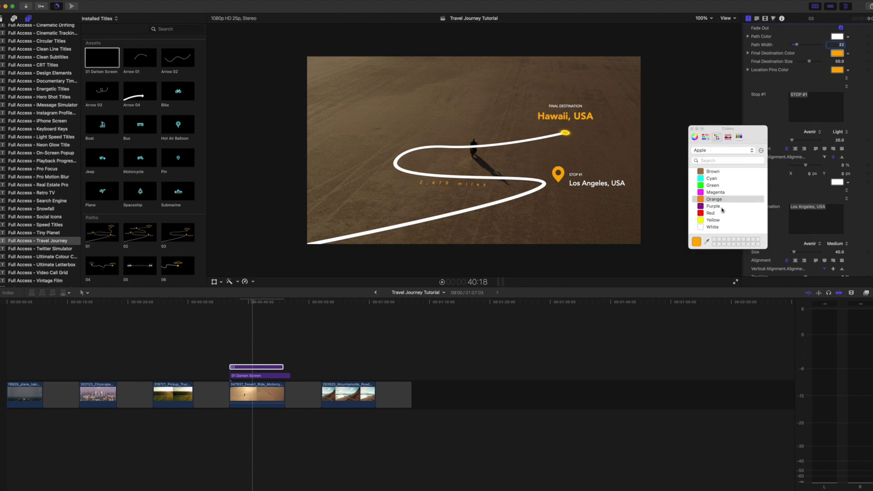
pyautogui.click(712, 178)
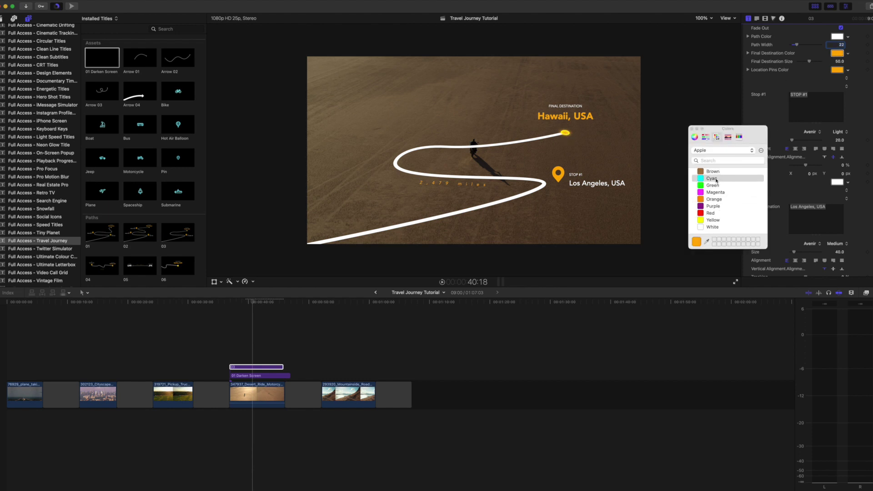
pyautogui.click(692, 128)
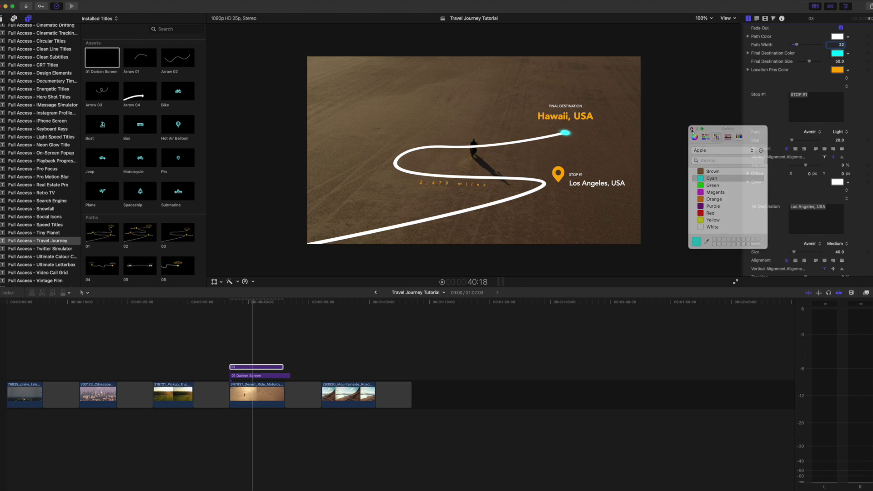
pyautogui.moveTo(808, 62); pyautogui.dragTo(817, 63)
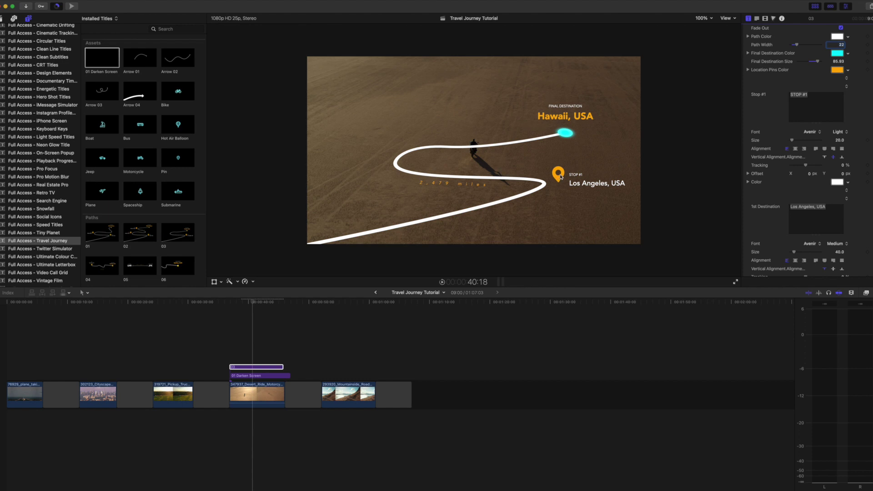
pyautogui.click(832, 70)
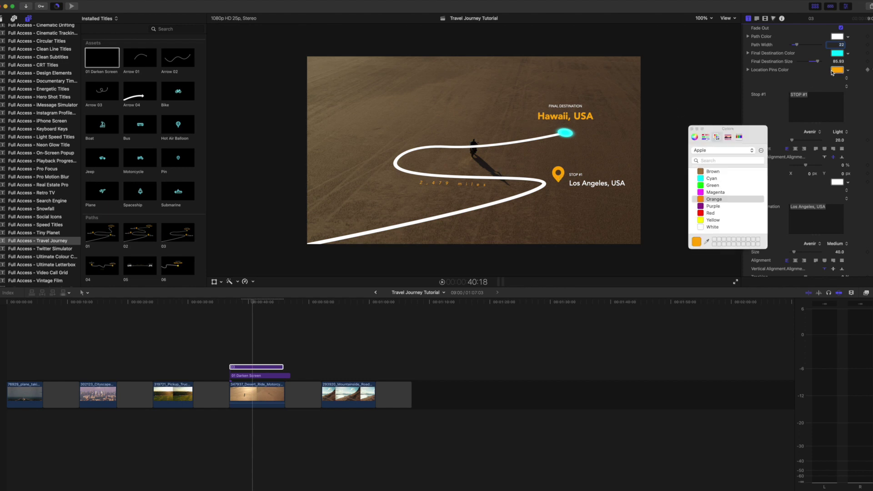
pyautogui.click(714, 212)
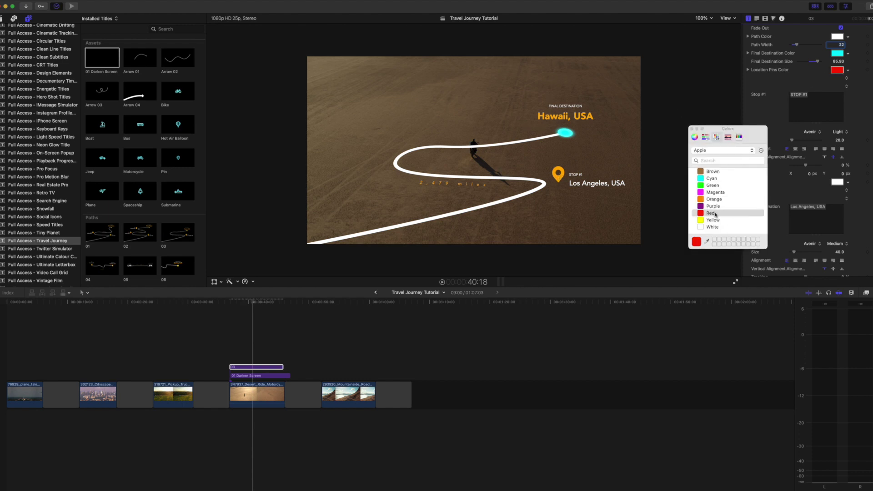
pyautogui.click(692, 129)
# Change the Stop #1 label to JOURNEY START with about 45% tracking
pyautogui.scroll(-3, 769, 85)
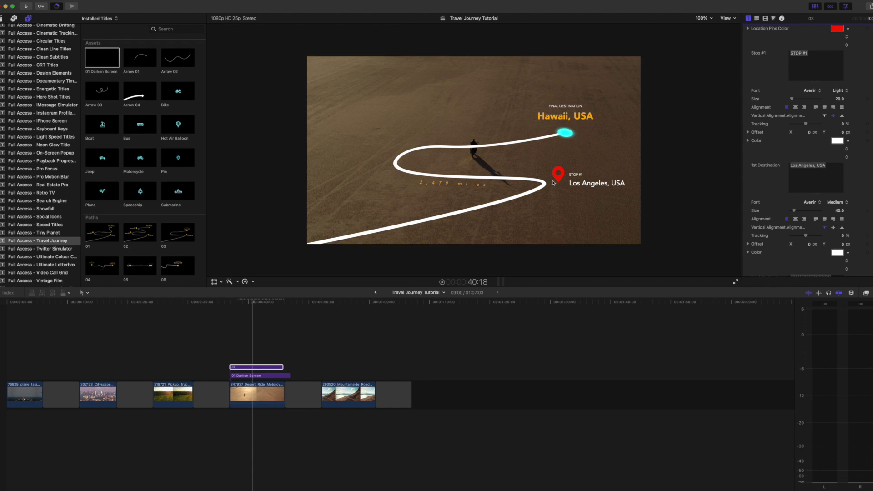
pyautogui.click(804, 59)
pyautogui.write('JOURNEY START')
pyautogui.moveTo(807, 126); pyautogui.dragTo(813, 126)
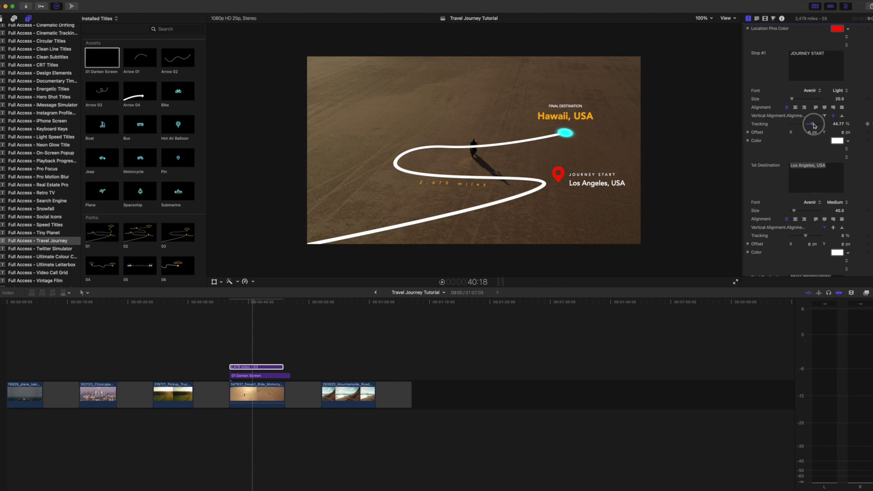
pyautogui.scroll(-1, 813, 126)
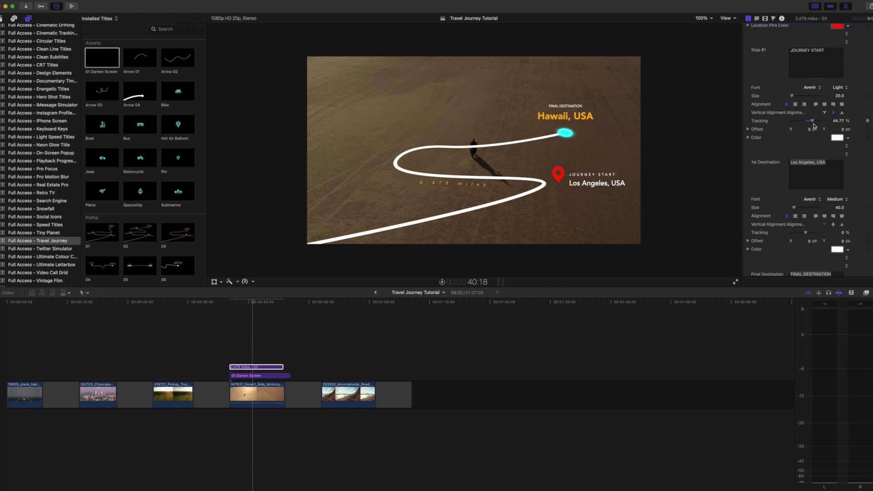
pyautogui.click(800, 178)
# Rename the 1st Destination to Sahara Desert in Black weight with 1.12% tracking
pyautogui.moveTo(833, 165); pyautogui.dragTo(784, 164)
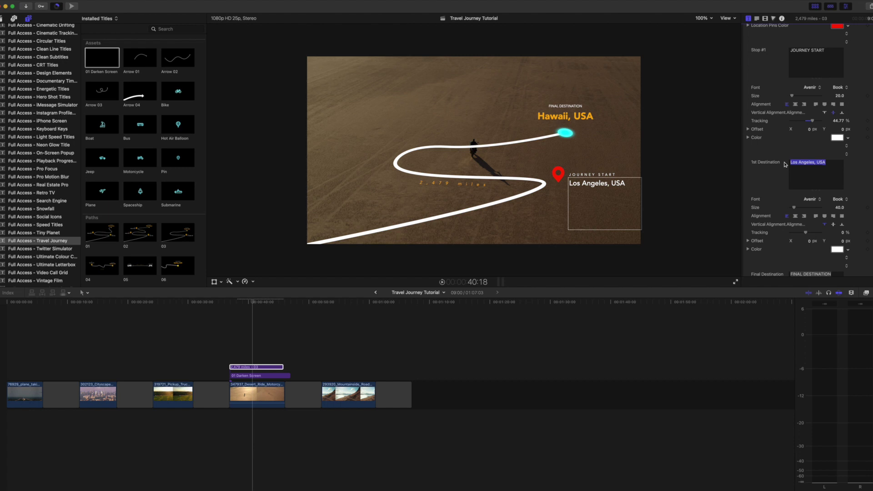
pyautogui.write('Sahar')
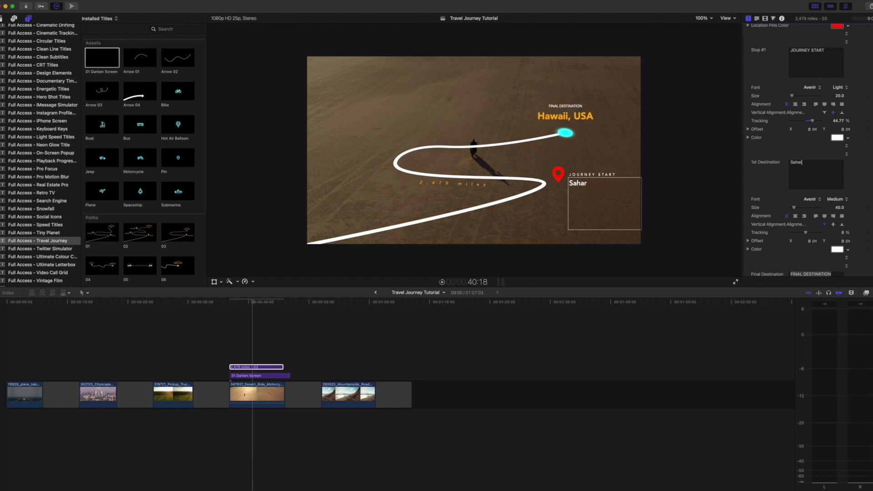
pyautogui.write('a Desert')
pyautogui.scroll(-2, 762, 178)
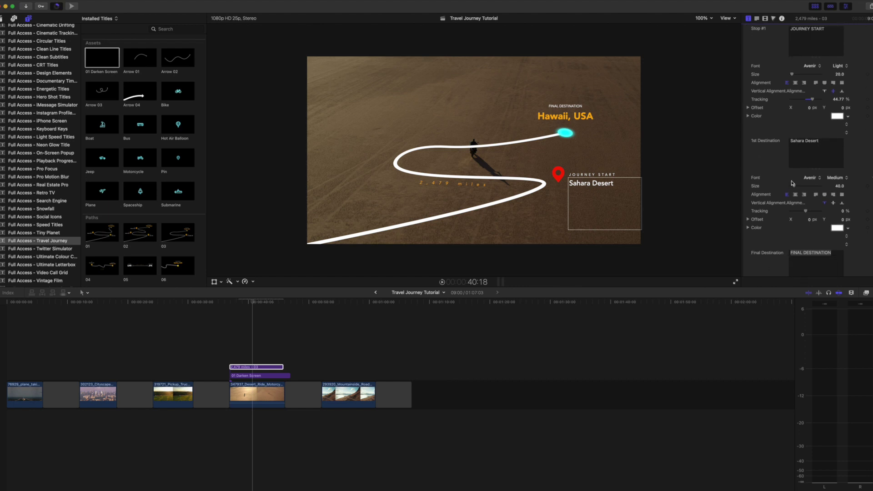
pyautogui.click(835, 178)
pyautogui.click(843, 224)
pyautogui.scroll(-1, 765, 159)
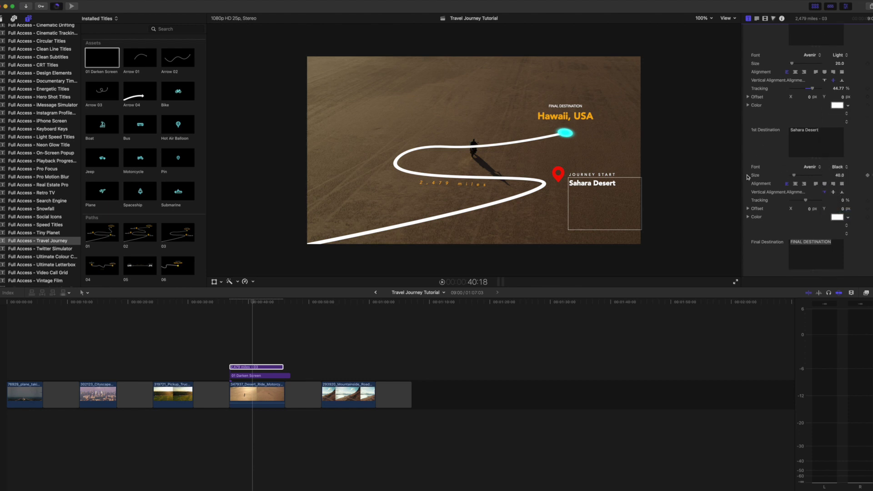
pyautogui.scroll(-1, 800, 196)
pyautogui.moveTo(805, 194); pyautogui.dragTo(807, 197)
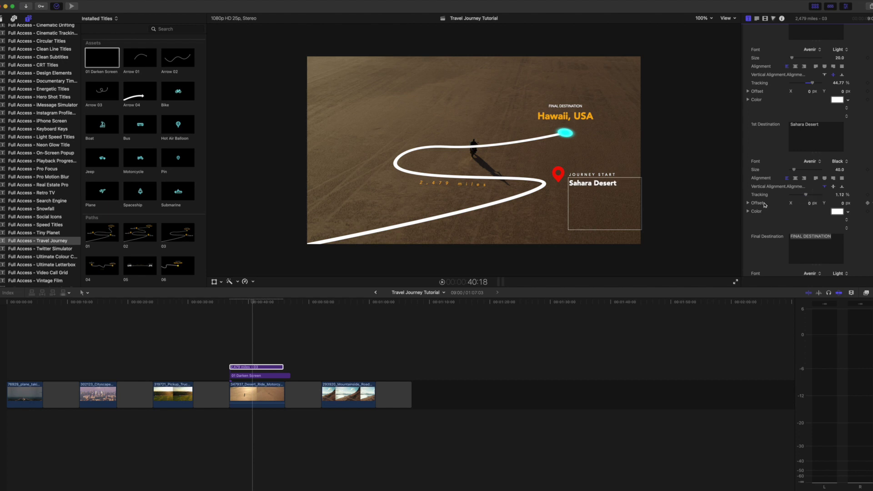
# Change the Final Destination label to JOURNEY END with about 30% tracking
pyautogui.scroll(-5, 800, 195)
pyautogui.moveTo(577, 124); pyautogui.dragTo(573, 115)
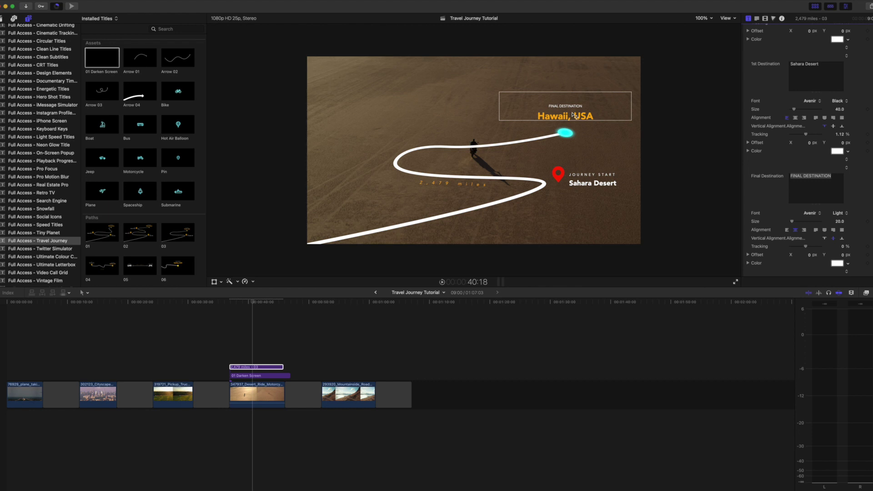
pyautogui.moveTo(834, 177); pyautogui.dragTo(768, 180)
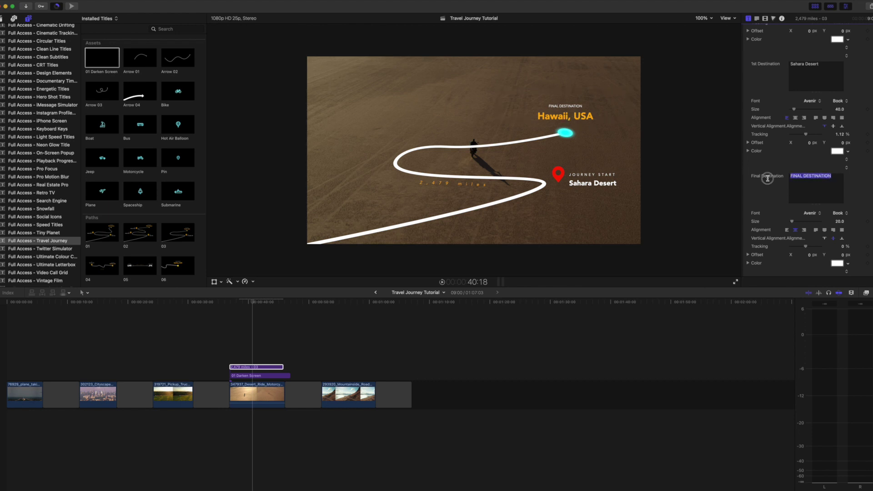
pyautogui.write('JOURNE')
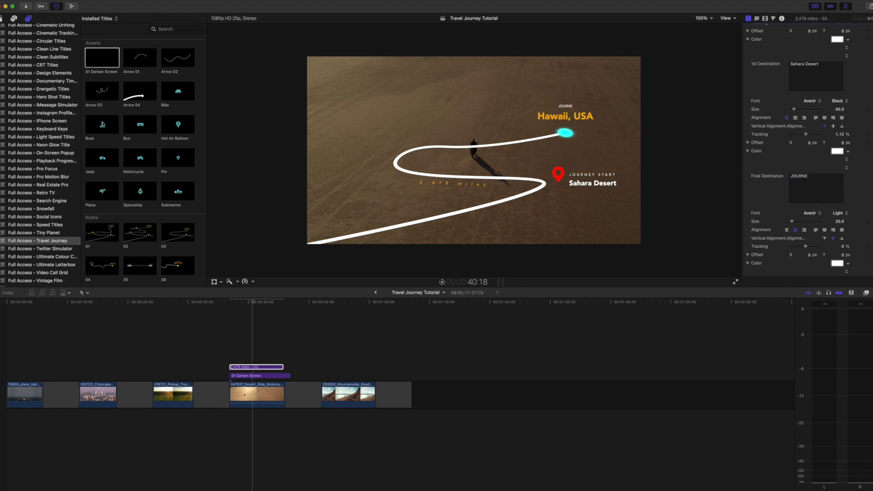
pyautogui.write('Y ENE')
pyautogui.moveTo(807, 248); pyautogui.dragTo(813, 248)
# Set the 4th Destination to South Africa at size 78
pyautogui.scroll(-5, 806, 205)
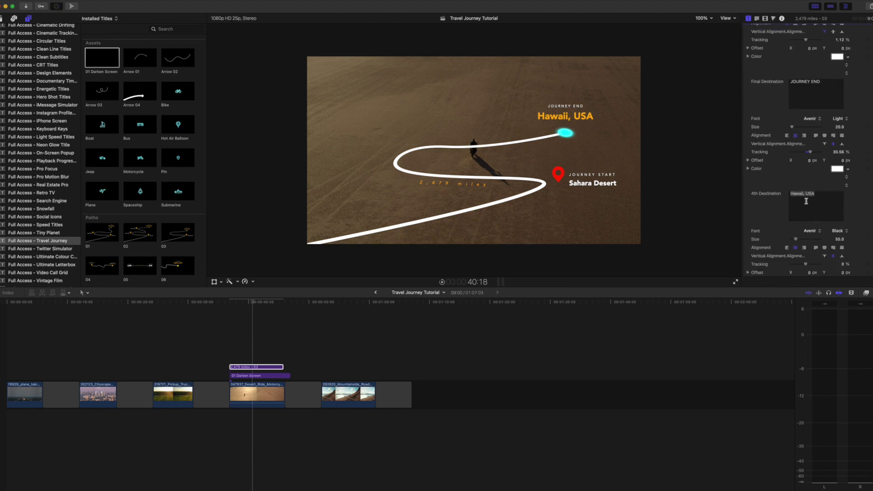
pyautogui.tripleClick(806, 201)
pyautogui.write('South Africa')
pyautogui.moveTo(796, 239); pyautogui.dragTo(807, 265)
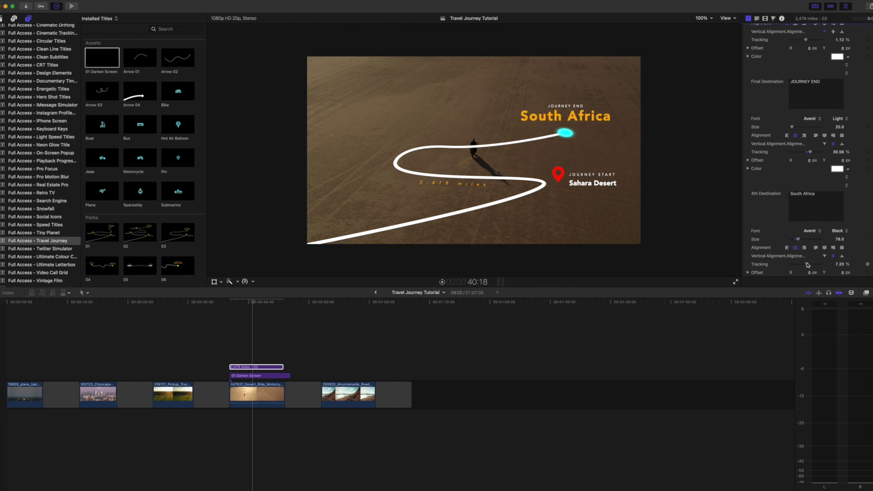
# Color the South Africa destination title cyan
pyautogui.scroll(-3, 769, 248)
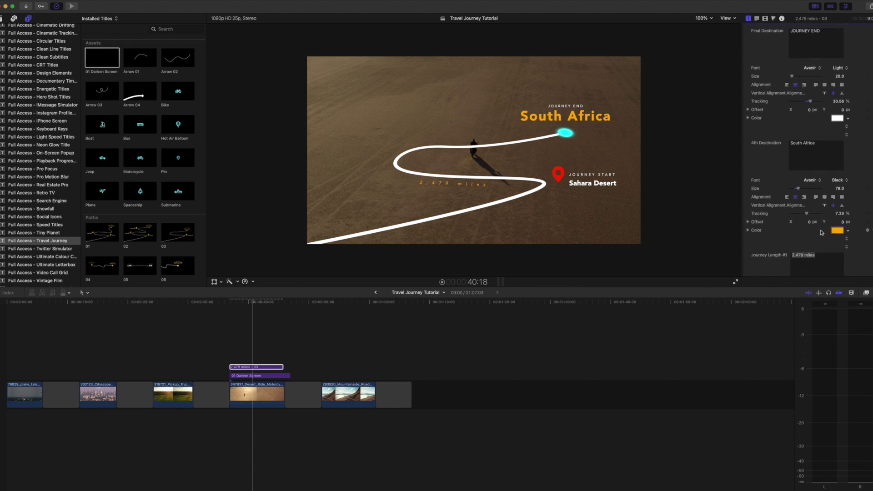
pyautogui.click(836, 231)
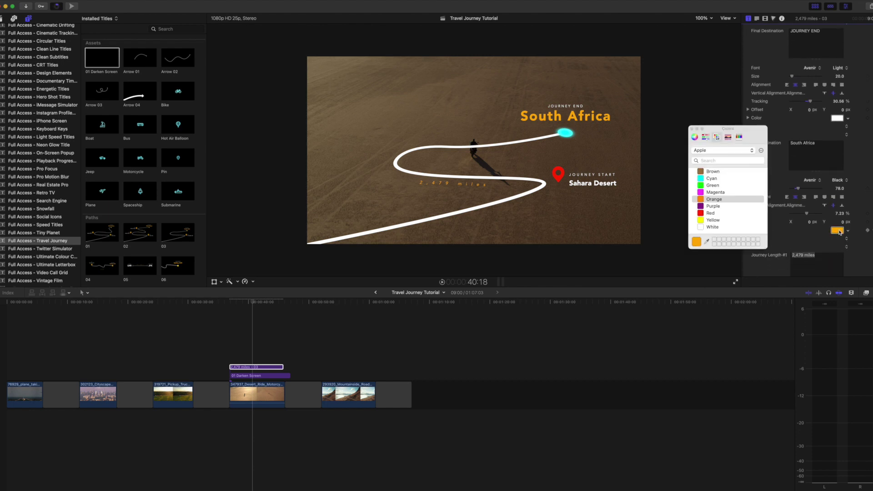
pyautogui.click(711, 178)
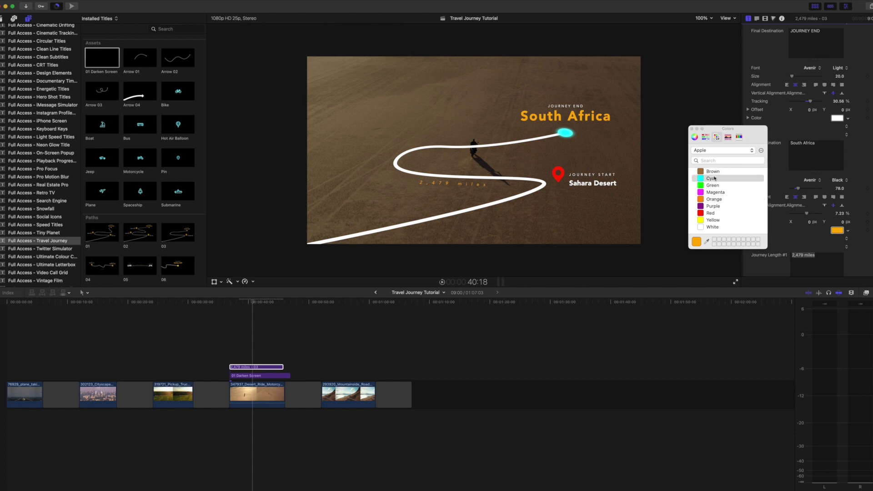
pyautogui.click(691, 130)
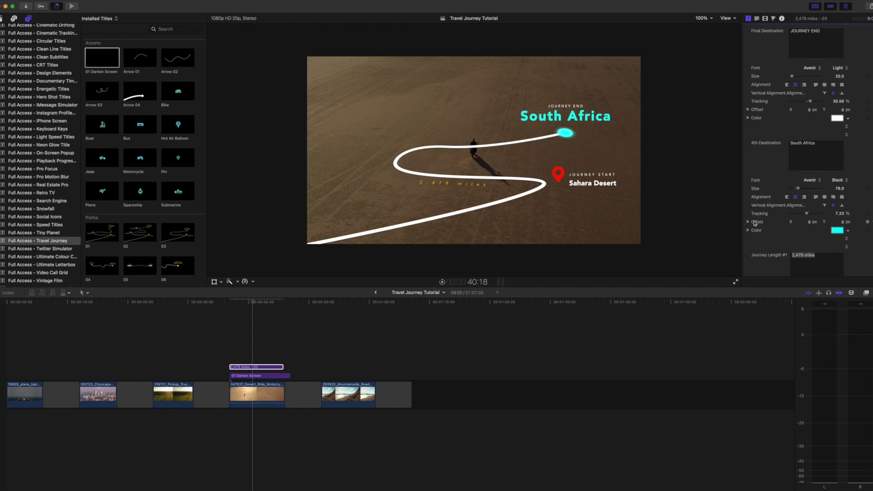
# Change Journey Length #1 to 1,500 miles in Medium weight, then return to the desert clip start
pyautogui.scroll(-3, 762, 193)
pyautogui.click(821, 218)
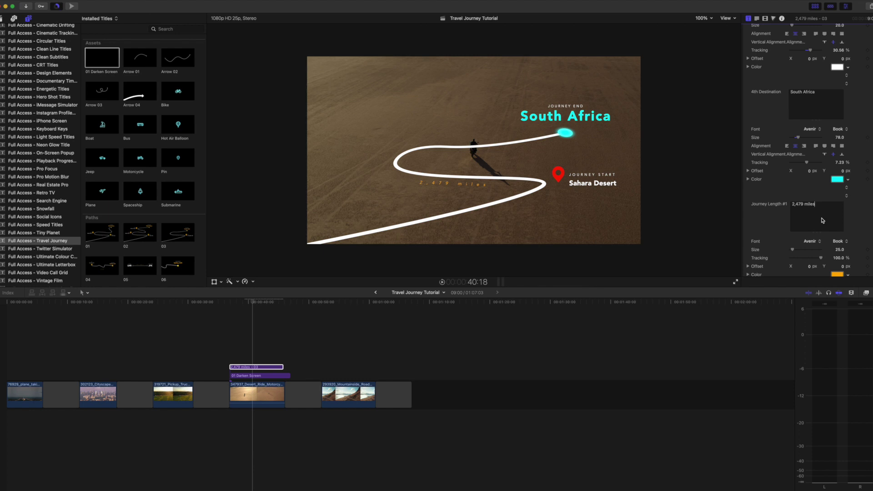
pyautogui.doubleClick(799, 204)
pyautogui.write('1,50')
pyautogui.press('Return')
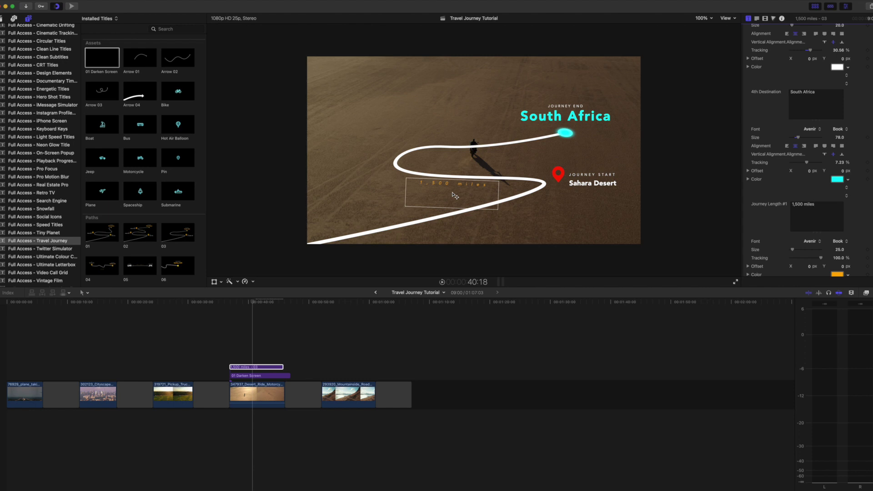
pyautogui.click(837, 242)
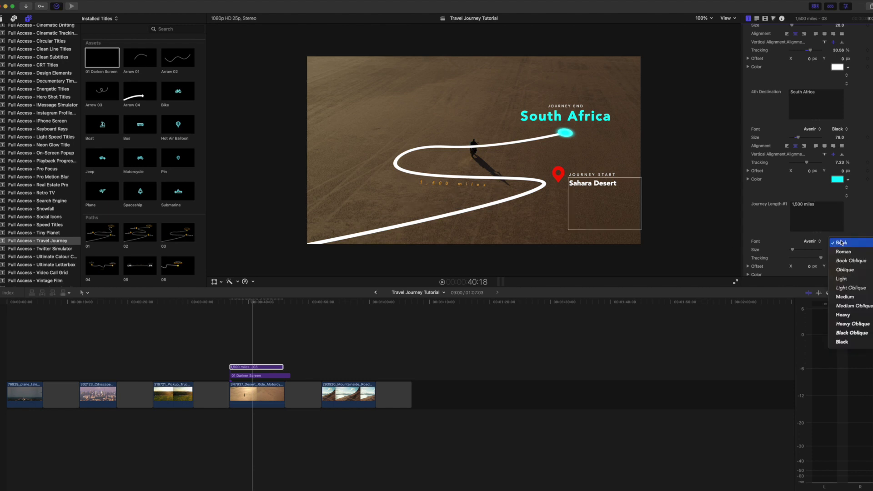
pyautogui.click(845, 297)
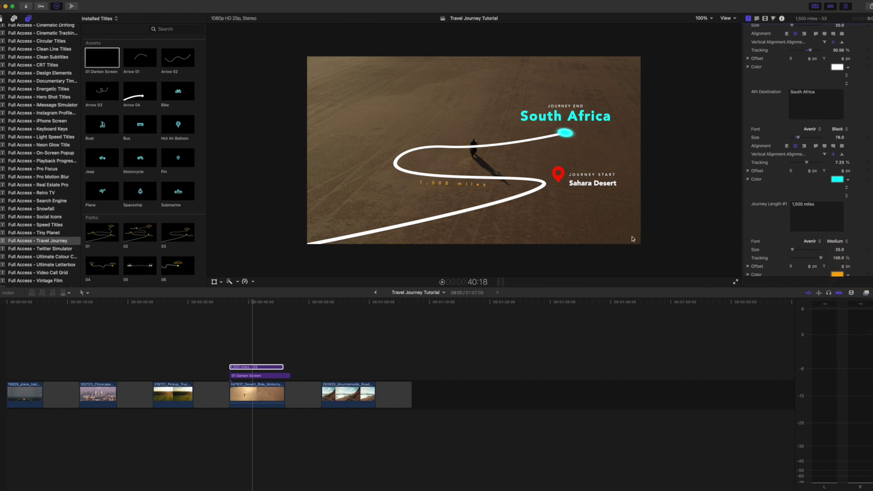
pyautogui.click(228, 302)
# Play back the desert route title animation full screen
pyautogui.press('super+shift+f')
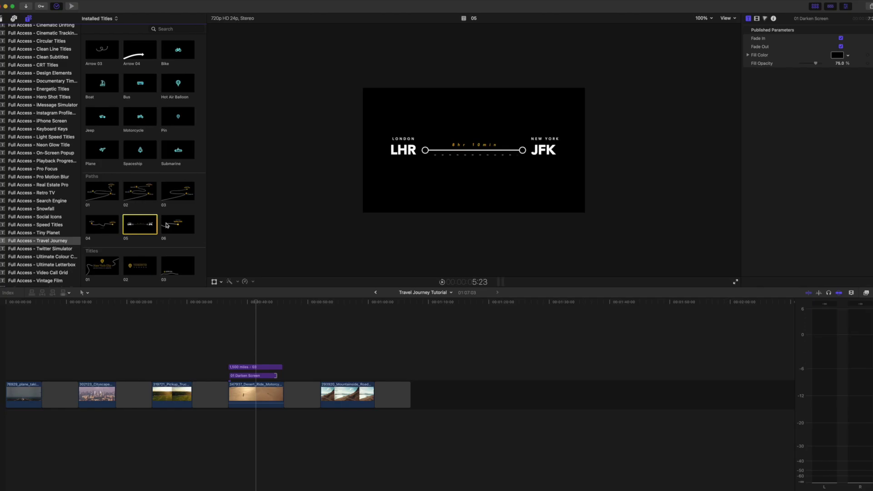
# Connect the 06 path title above the mountain clip
pyautogui.click(166, 224)
pyautogui.click(320, 302)
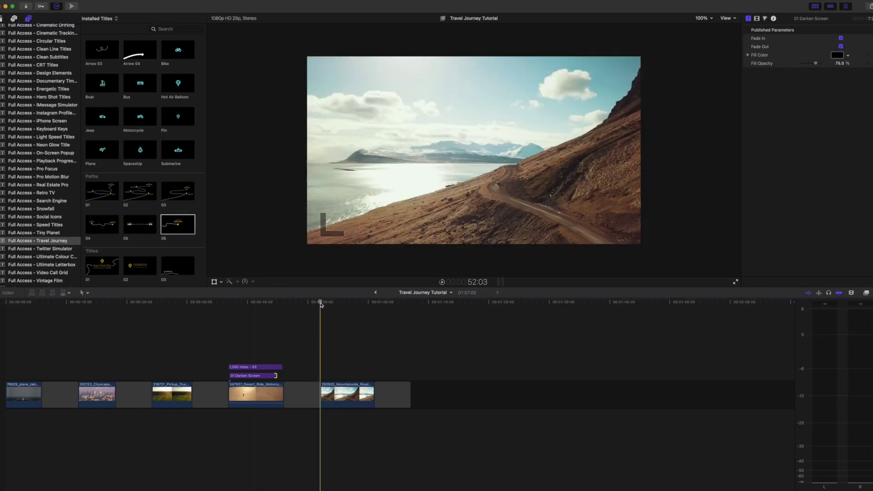
pyautogui.press('q')
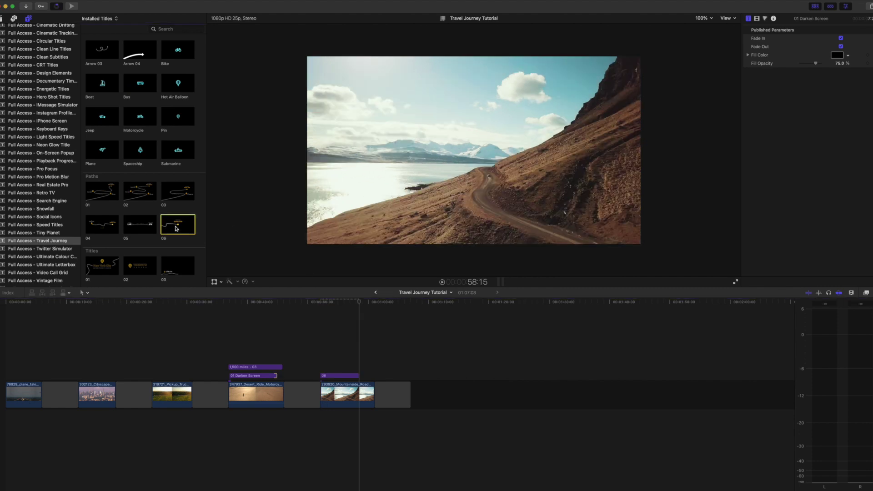
pyautogui.click(326, 302)
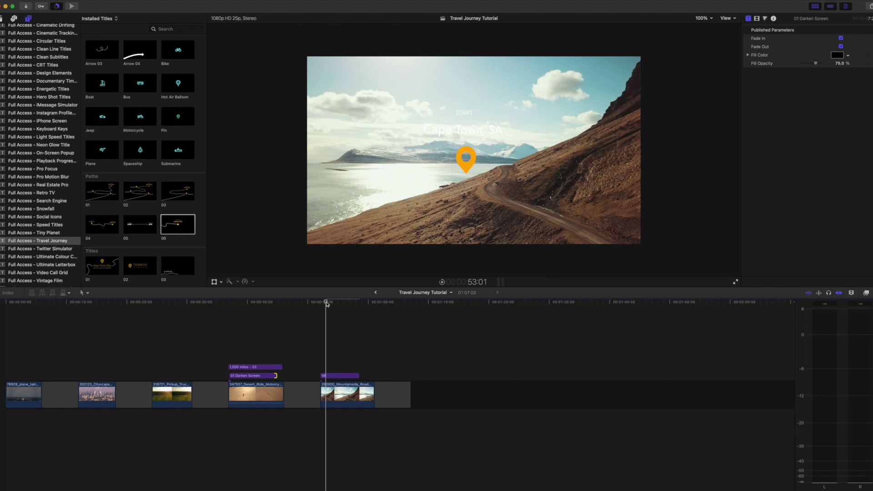
# Add the 01 Darken Screen title in the lane directly beneath the 06 title
pyautogui.scroll(3, 200, 137)
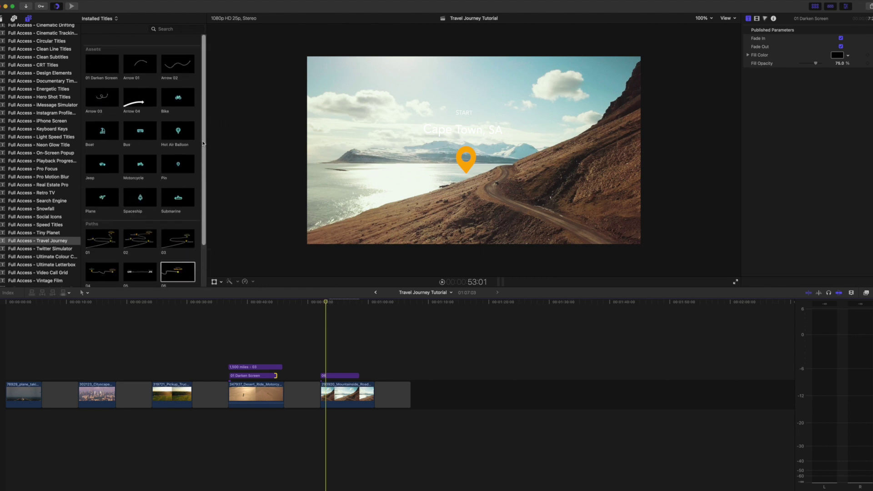
pyautogui.click(102, 60)
pyautogui.press('q')
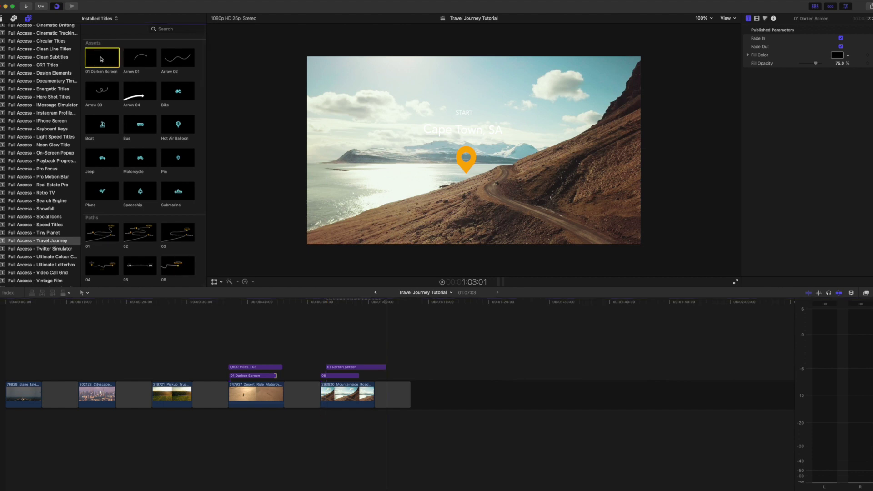
pyautogui.moveTo(359, 367)
pyautogui.mouseDown()
pyautogui.moveTo(353, 318)
pyautogui.moveTo(353, 375)
pyautogui.mouseUp()
pyautogui.moveTo(335, 305); pyautogui.dragTo(325, 371)
# Set the 06 title's location pin colour to cyan
pyautogui.click(326, 367)
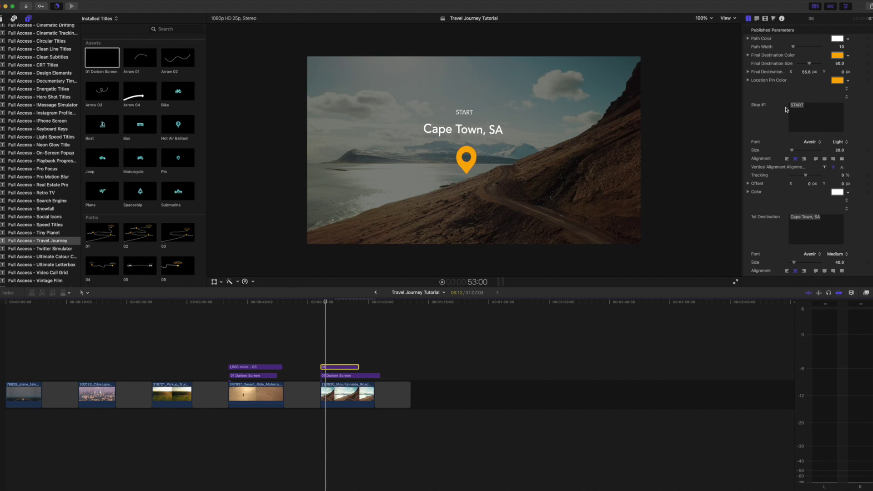
pyautogui.click(806, 112)
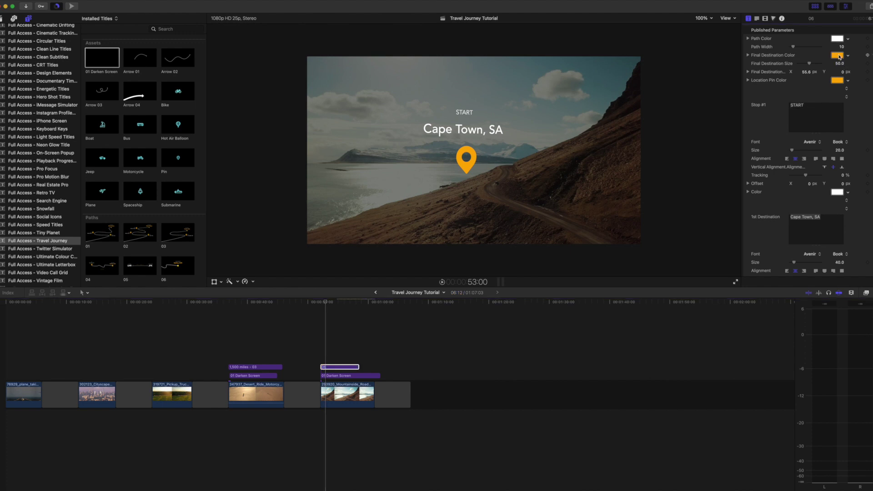
pyautogui.click(838, 80)
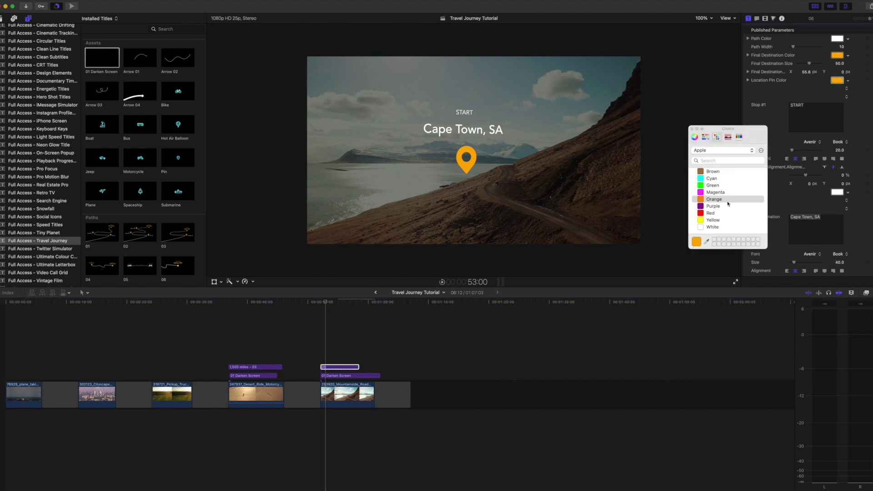
pyautogui.click(712, 178)
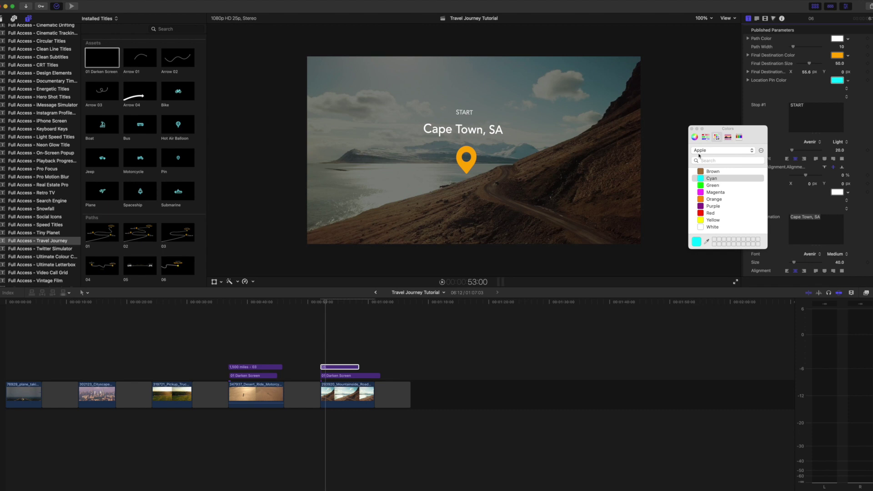
pyautogui.click(692, 129)
# Make the route path cyan and set its path width to 20
pyautogui.click(836, 39)
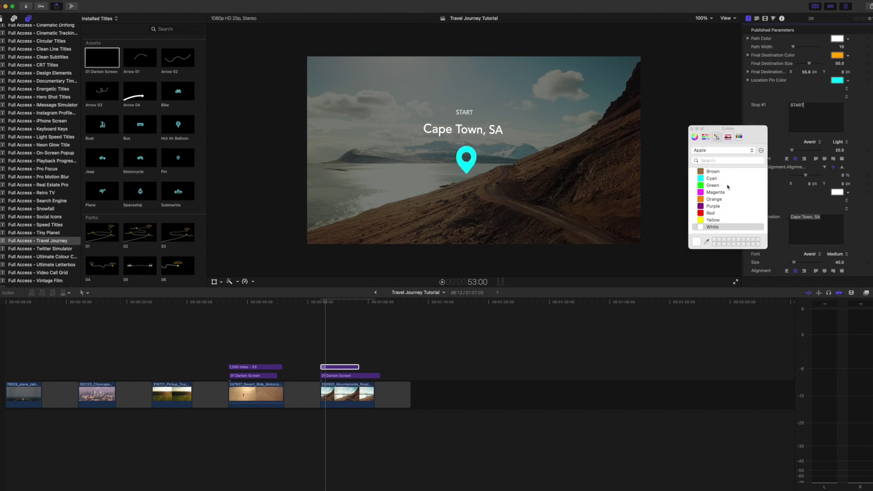
pyautogui.click(711, 179)
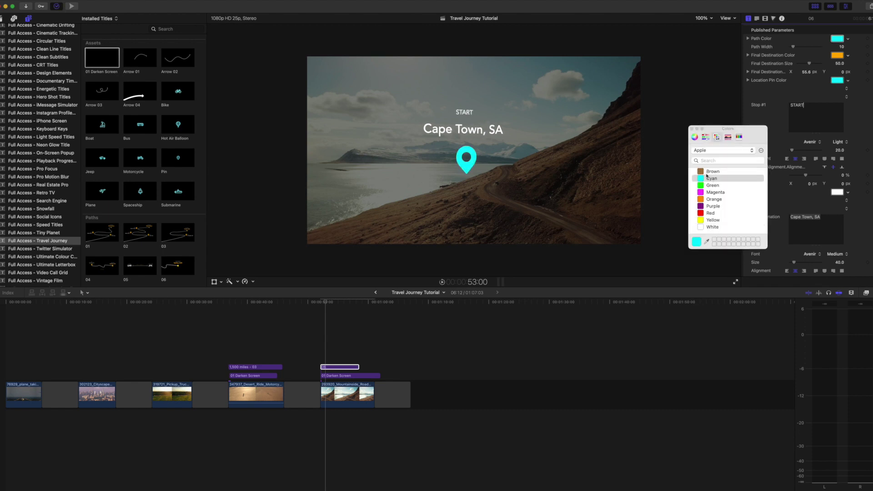
pyautogui.click(692, 129)
pyautogui.click(842, 47)
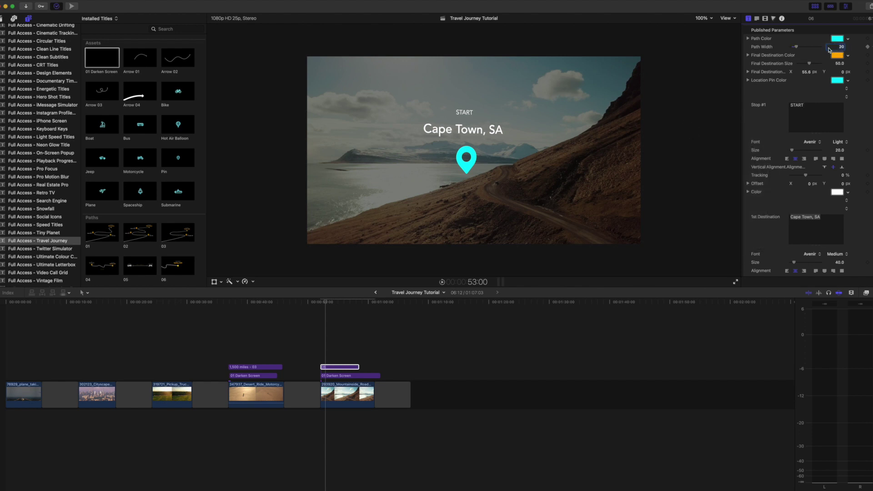
pyautogui.click(817, 112)
# Replace START with BEGINNING and Cape Town, SA with NORWAY
pyautogui.doubleClick(800, 107)
pyautogui.write('BEGINNING')
pyautogui.tripleClick(817, 228)
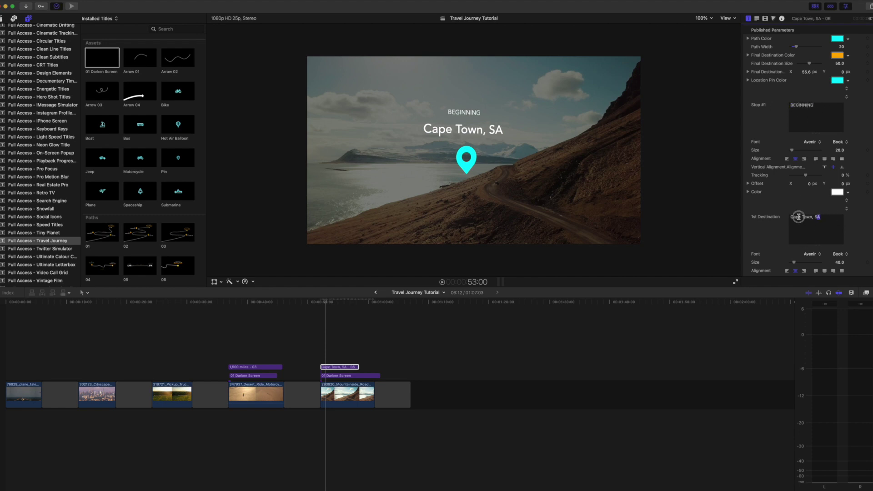
pyautogui.write('NORWAY')
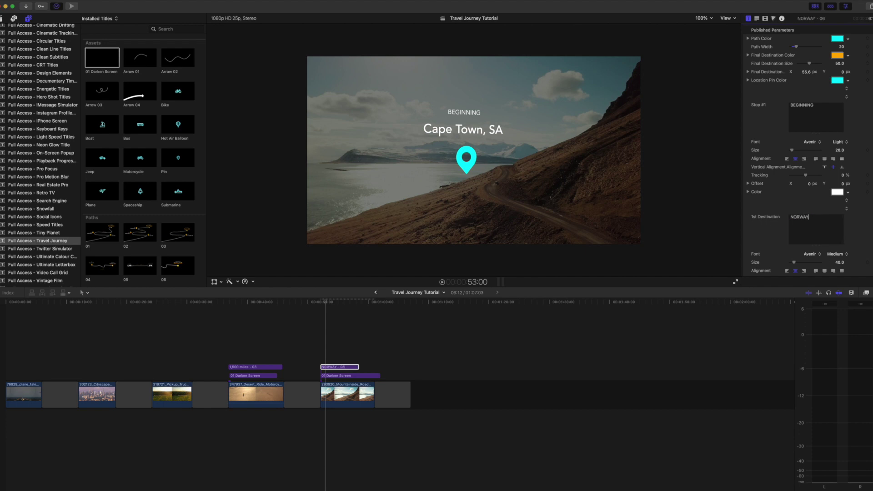
# Set NORWAY in a Photograph Signature-style script font at size 111
pyautogui.click(807, 243)
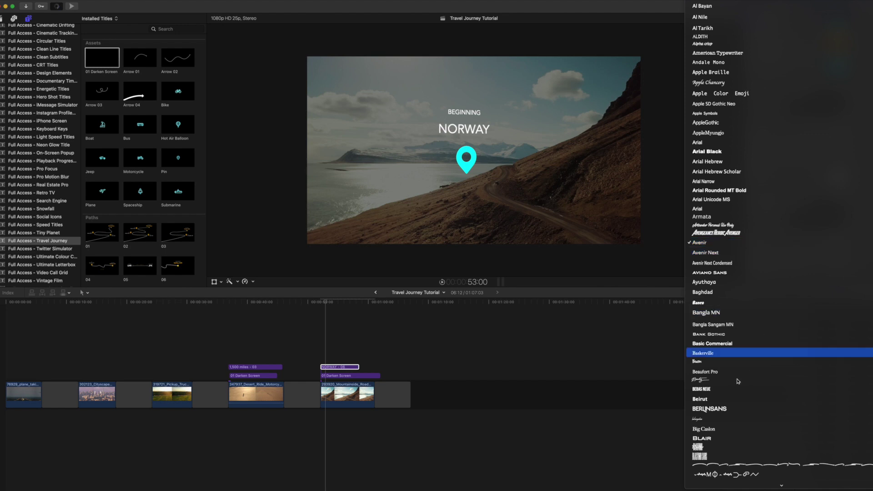
pyautogui.scroll(-10, 737, 386)
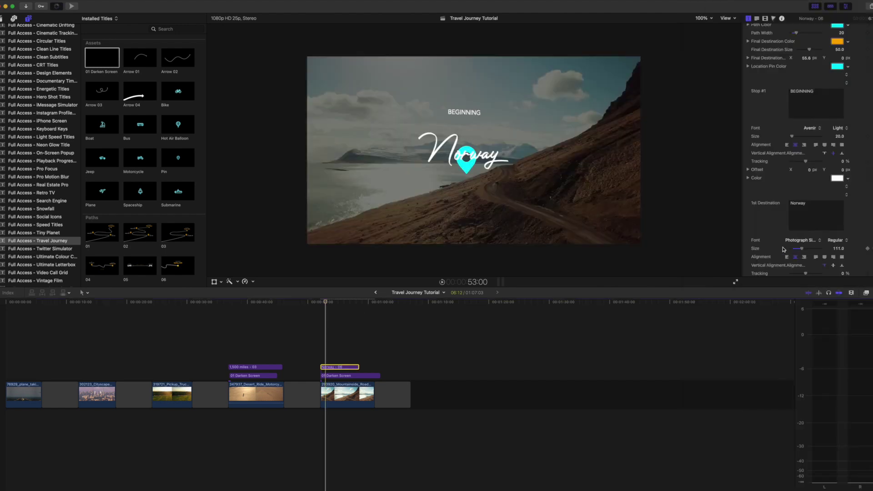
pyautogui.moveTo(326, 301); pyautogui.dragTo(346, 303)
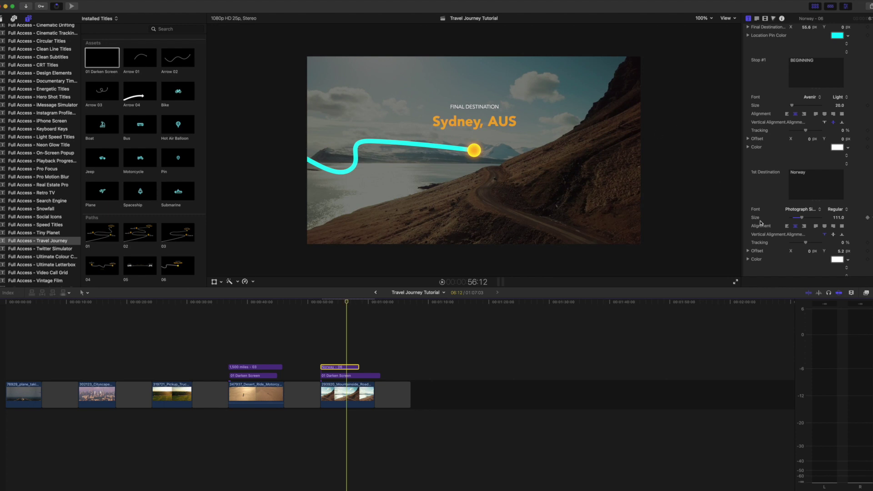
# Replace FINAL DESTINATION with END and Sydney, AUS with SWEDEN in the Inspector
pyautogui.scroll(-5, 760, 222)
pyautogui.tripleClick(838, 182)
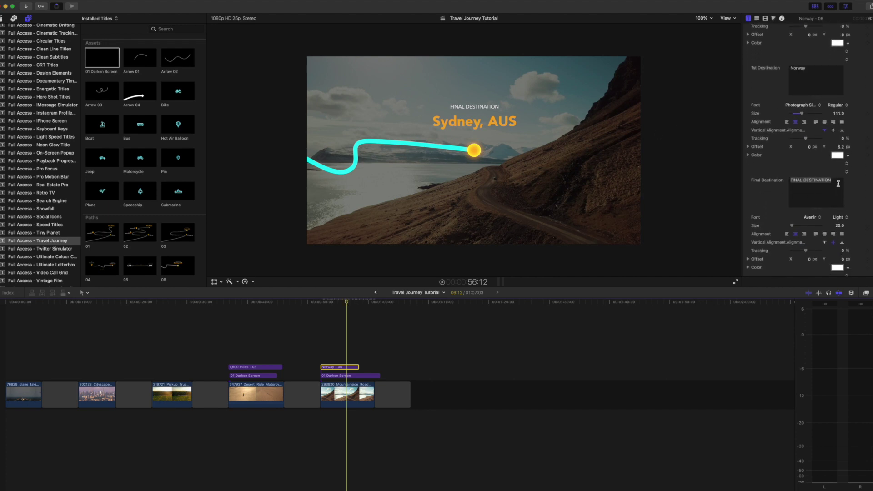
pyautogui.write('END')
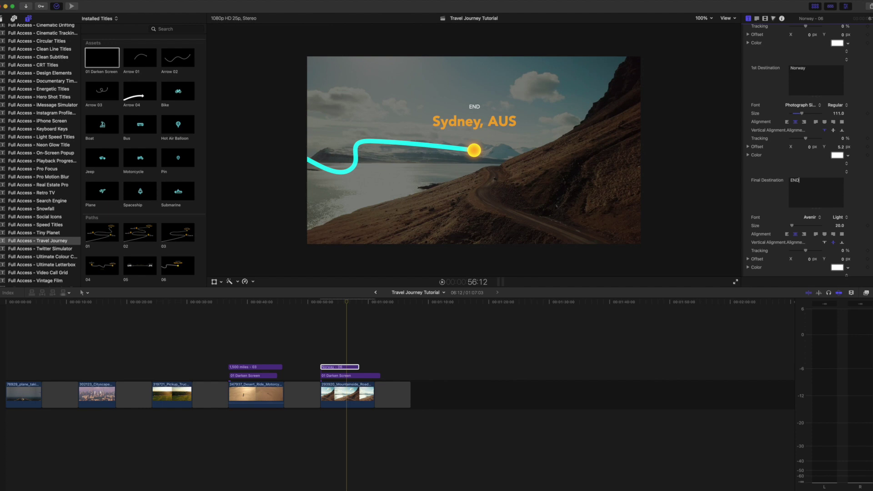
pyautogui.scroll(-2, 804, 150)
pyautogui.tripleClick(802, 235)
pyautogui.write('S')
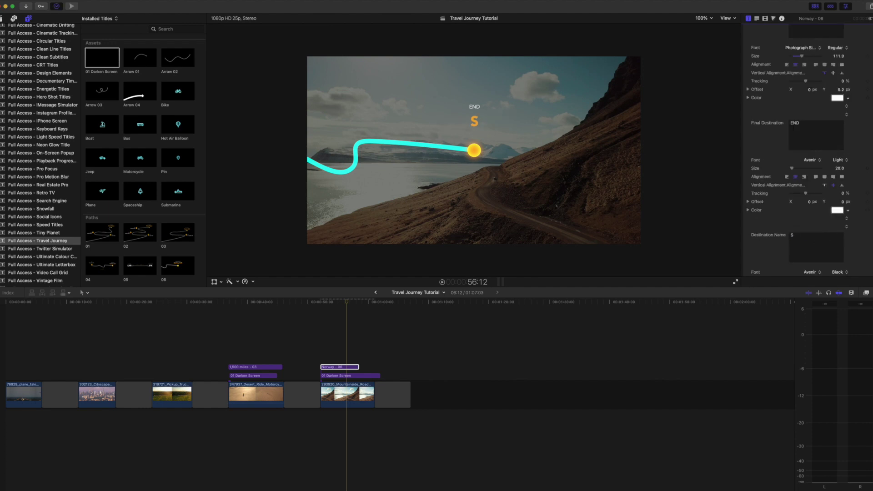
pyautogui.write('WEDEN')
pyautogui.click(770, 227)
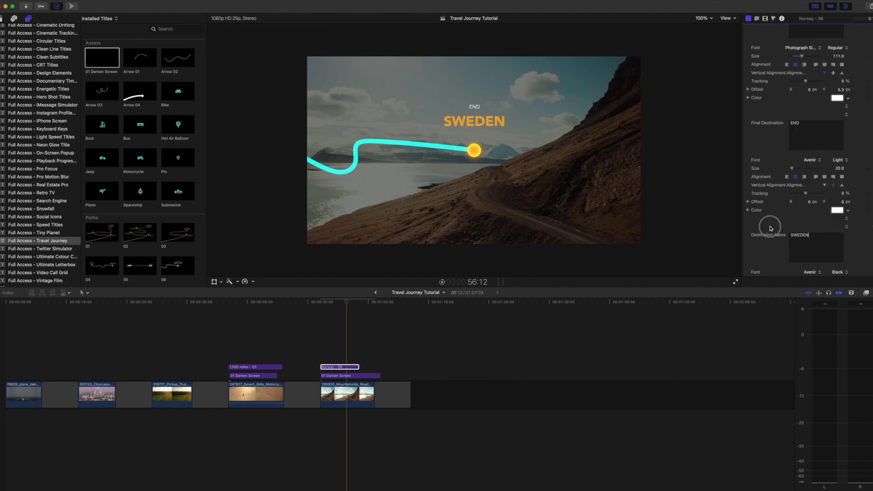
pyautogui.scroll(-4, 770, 227)
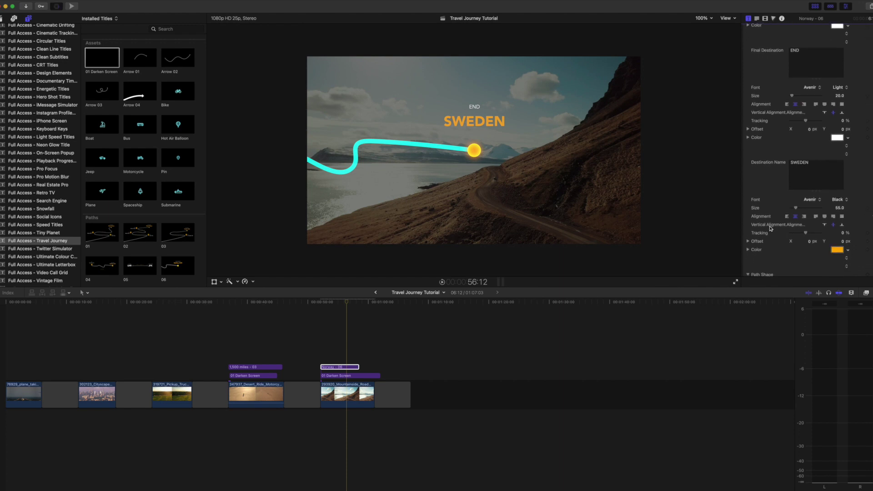
pyautogui.scroll(-3, 771, 228)
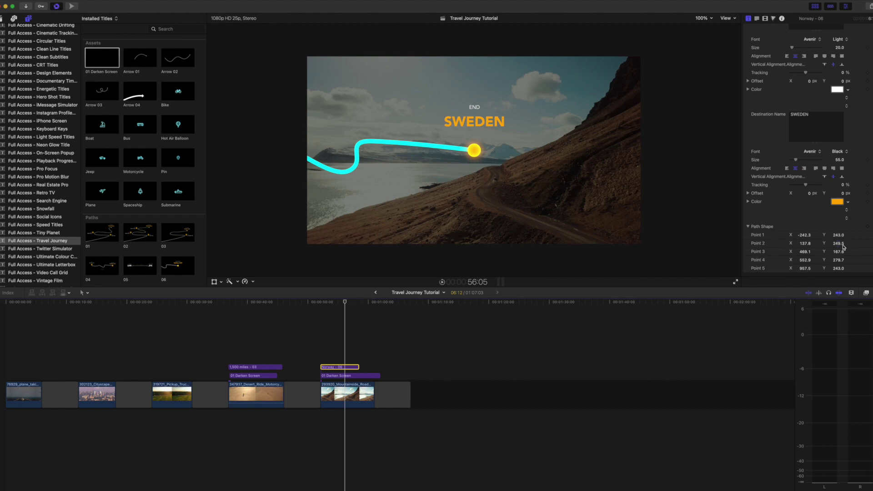
# Move path Points 3 and 4 to loop the route, and shorten the Darken Screen clip
pyautogui.moveTo(838, 261); pyautogui.dragTo(818, 205)
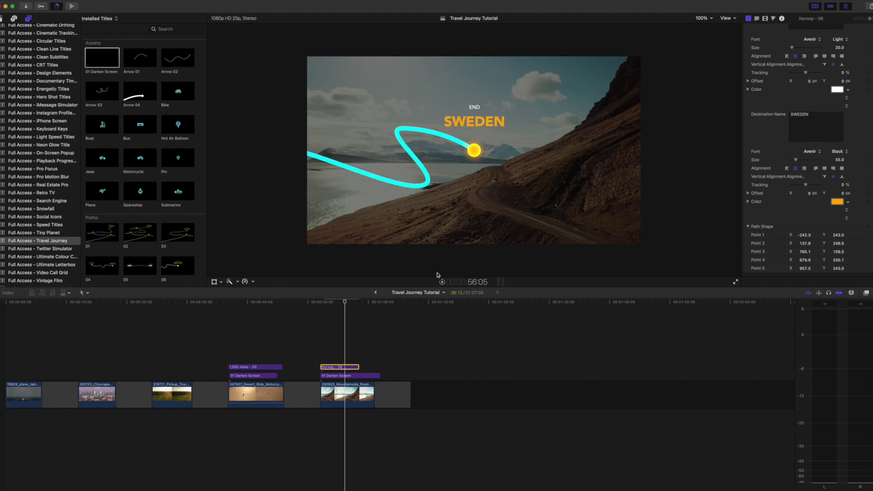
pyautogui.moveTo(380, 377); pyautogui.dragTo(354, 376)
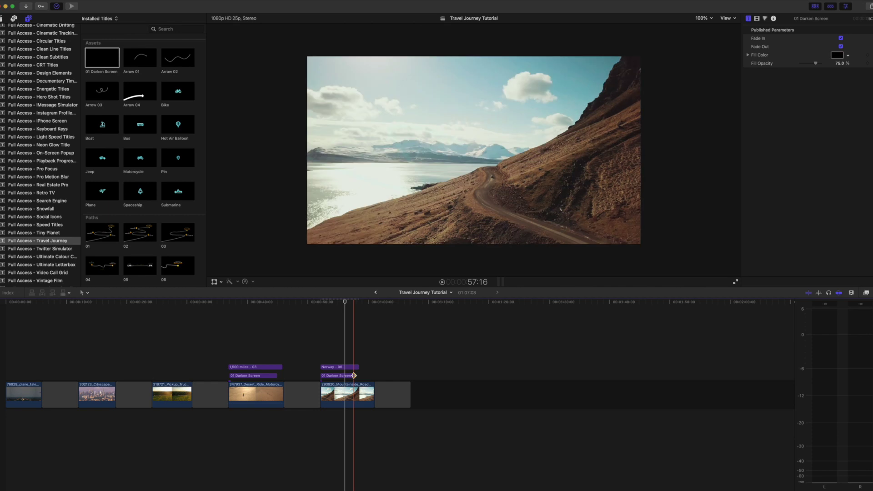
# Scrub back to the mountain clip's start to review the dimmed 06 route
pyautogui.moveTo(346, 305); pyautogui.dragTo(320, 304)
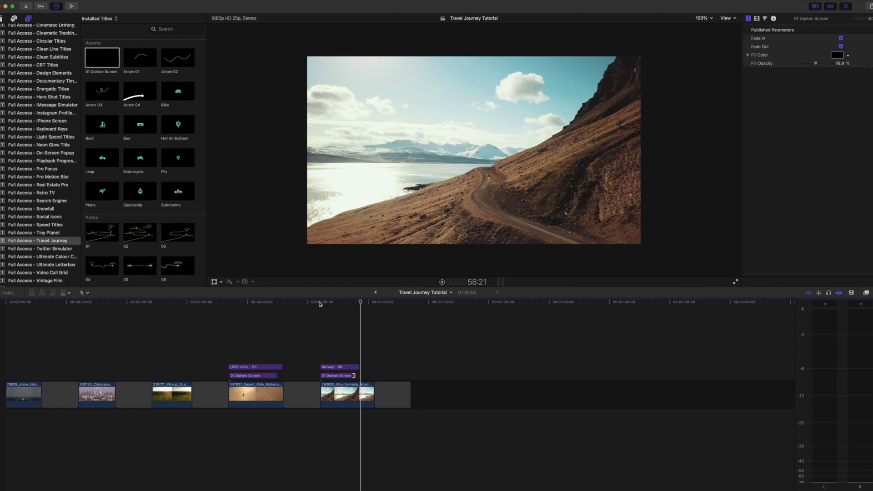
# Connect the Travel Journey Titles 01 New York City title over the runway clip's start
pyautogui.click(2, 302)
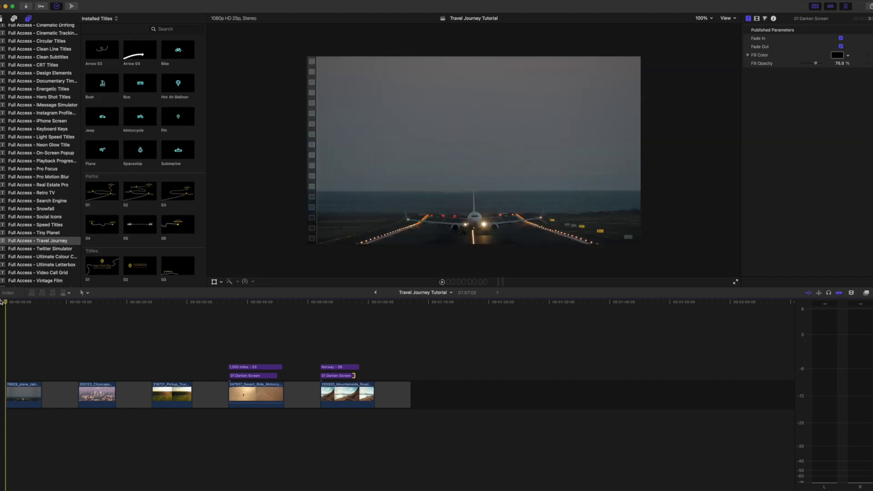
pyautogui.click(104, 268)
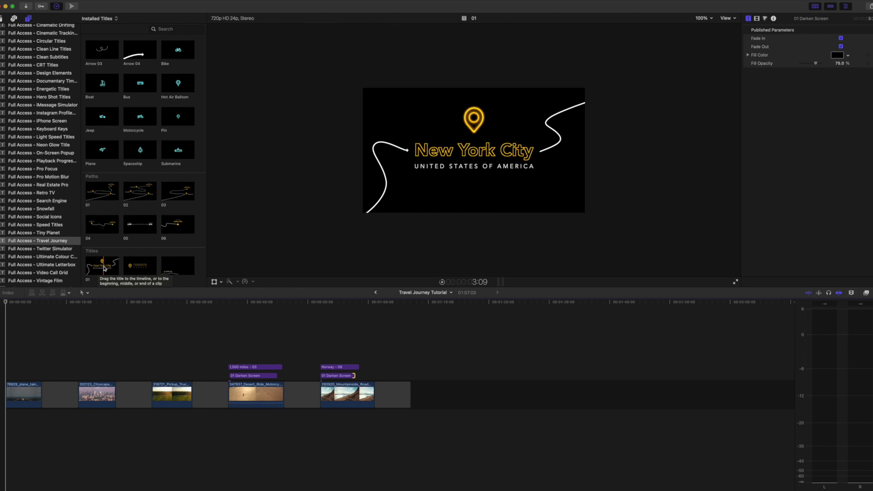
pyautogui.click(104, 268)
pyautogui.press('q')
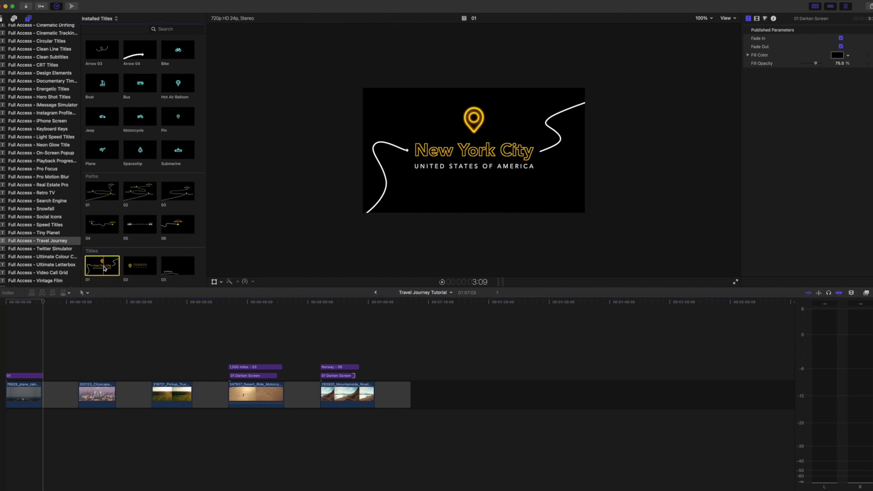
pyautogui.moveTo(5, 302); pyautogui.dragTo(23, 303)
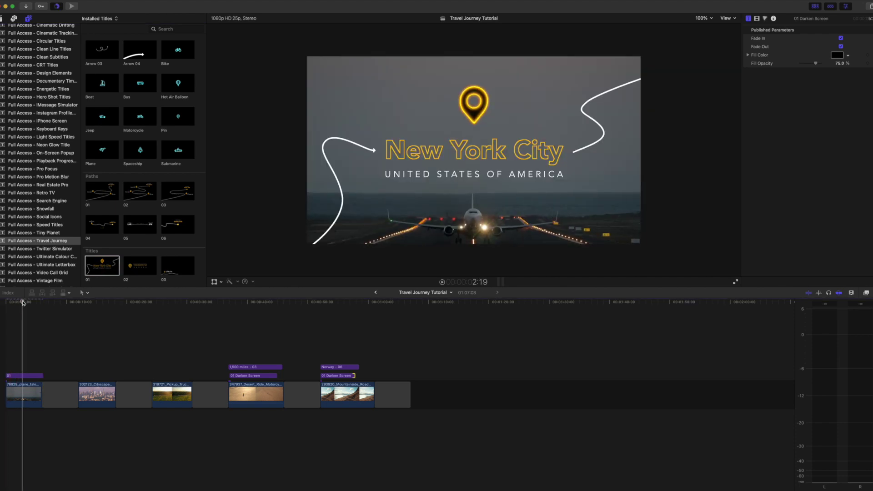
pyautogui.click(26, 376)
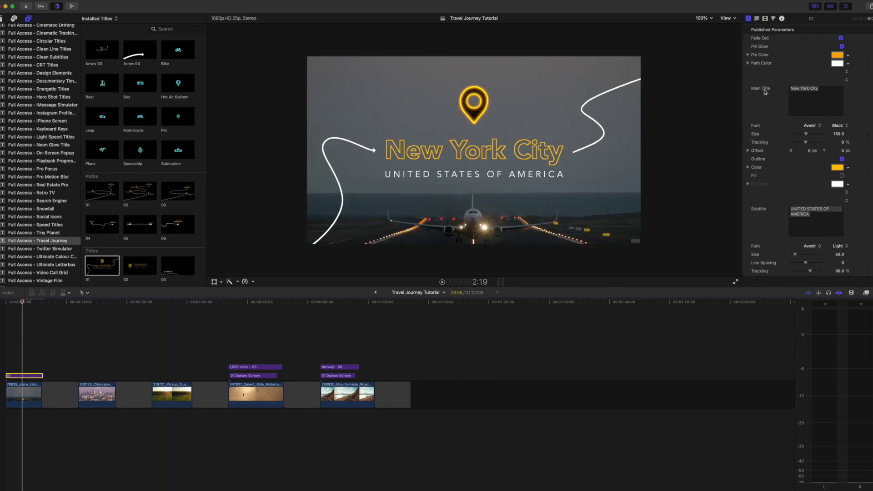
# Toggle Pin Glow off and on, then make the pin and path colours cyan
pyautogui.click(842, 47)
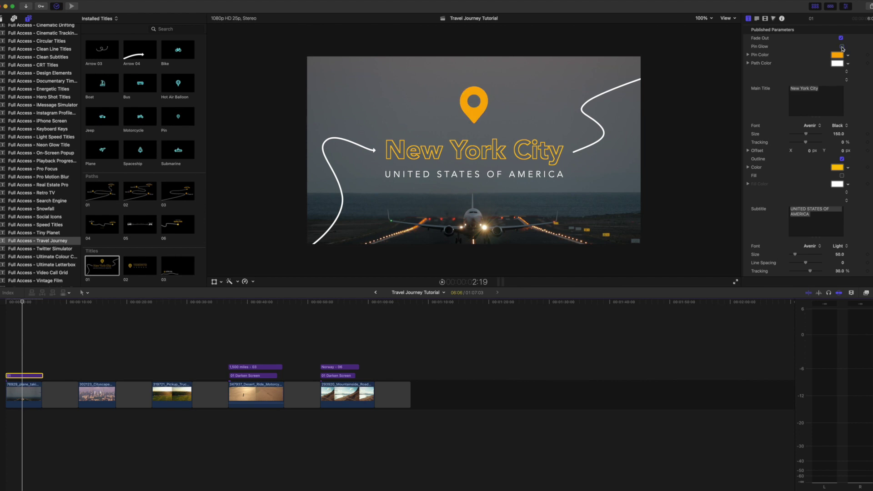
pyautogui.click(841, 47)
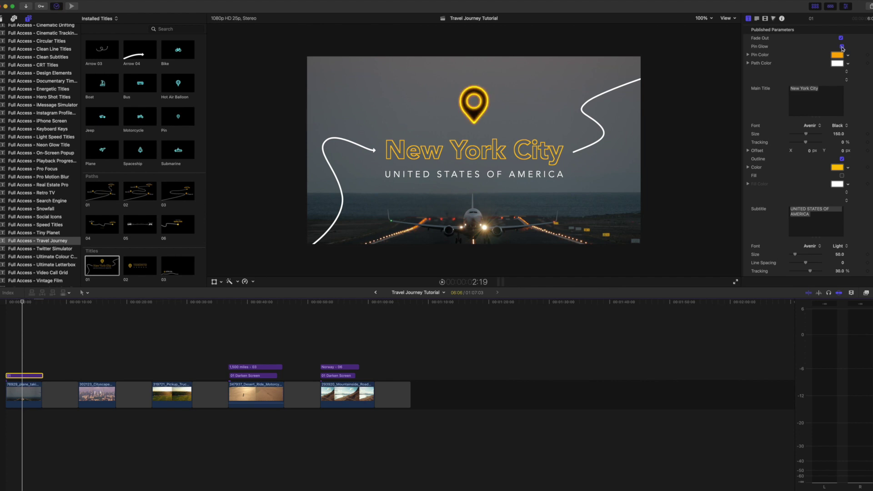
pyautogui.click(837, 55)
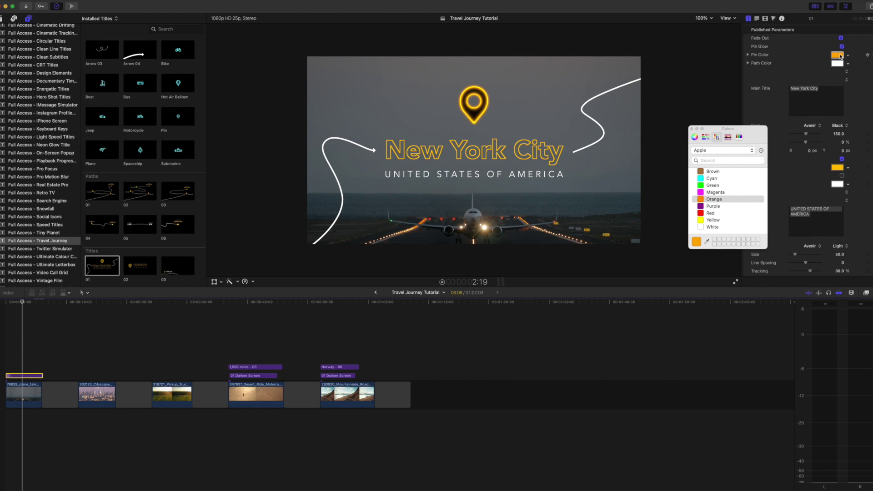
pyautogui.click(712, 178)
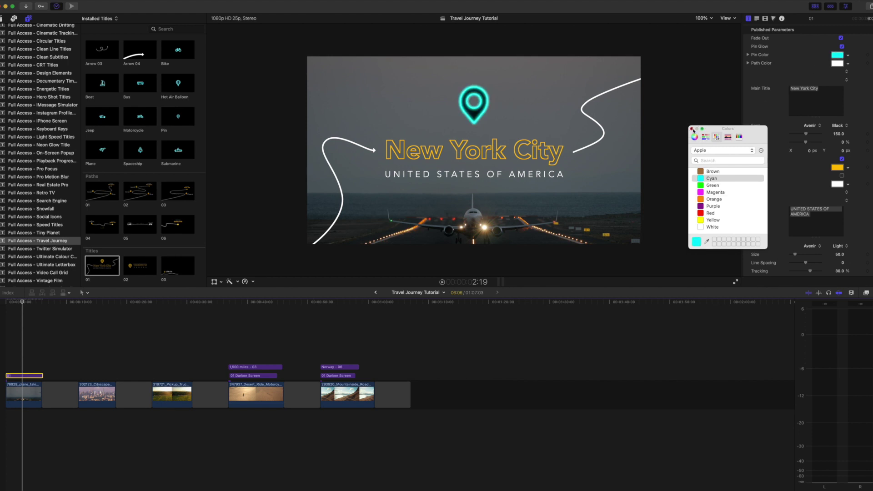
pyautogui.click(692, 129)
pyautogui.click(837, 63)
pyautogui.click(707, 178)
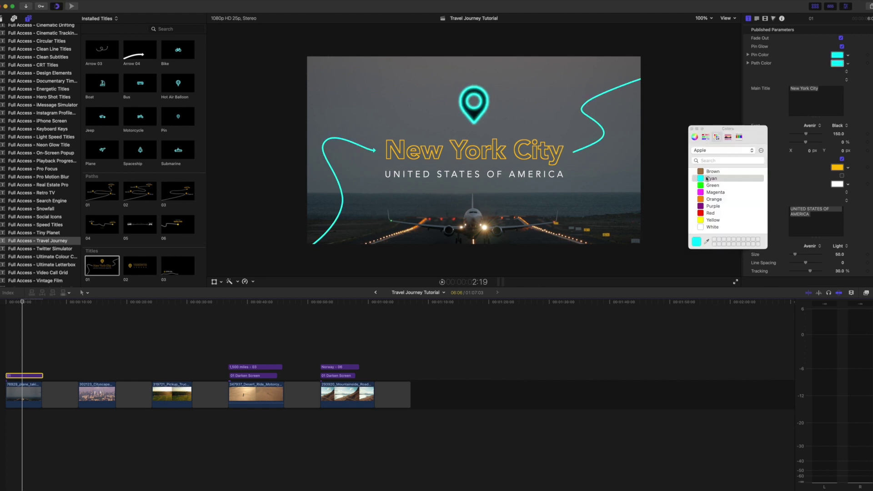
# Change the main title to London and widen its letter tracking
pyautogui.click(692, 129)
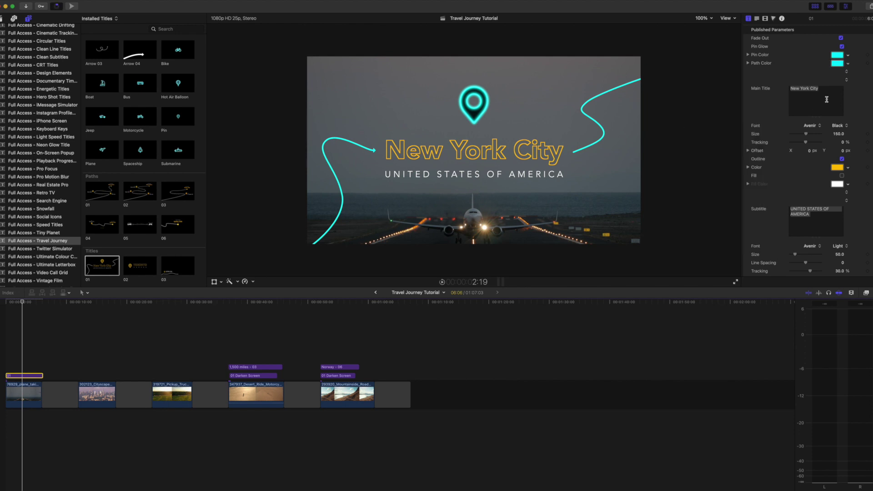
pyautogui.moveTo(834, 94); pyautogui.dragTo(778, 92)
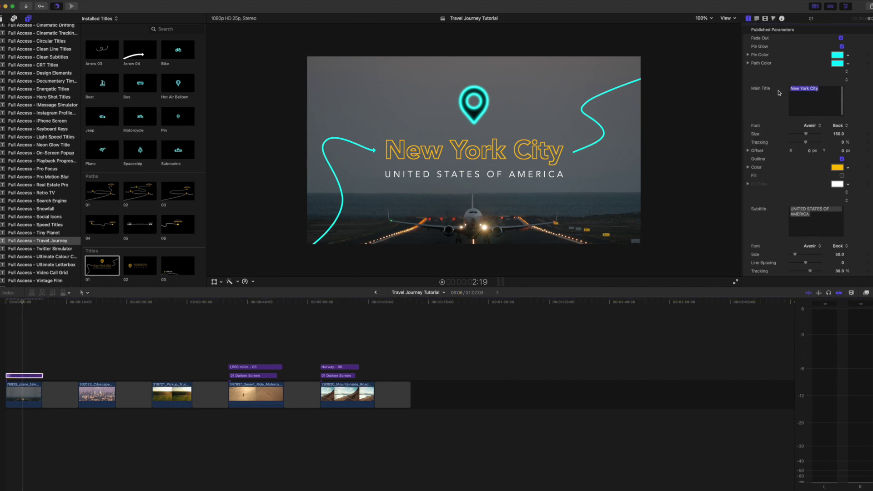
pyautogui.write('London')
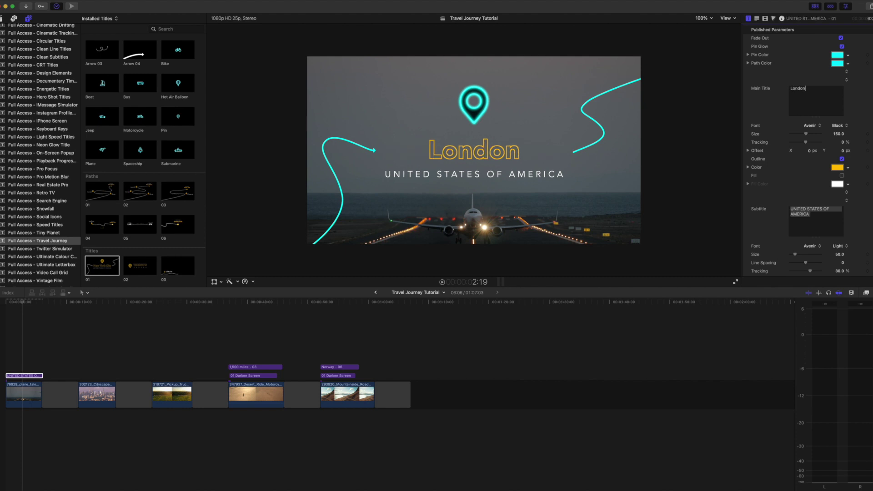
pyautogui.moveTo(806, 142); pyautogui.dragTo(819, 144)
# Make the title text white with outline off and fill on
pyautogui.click(836, 167)
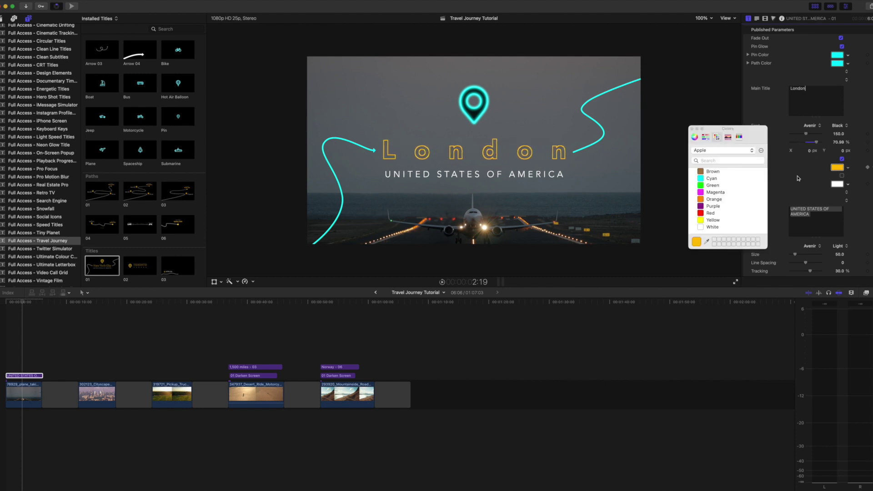
pyautogui.click(712, 227)
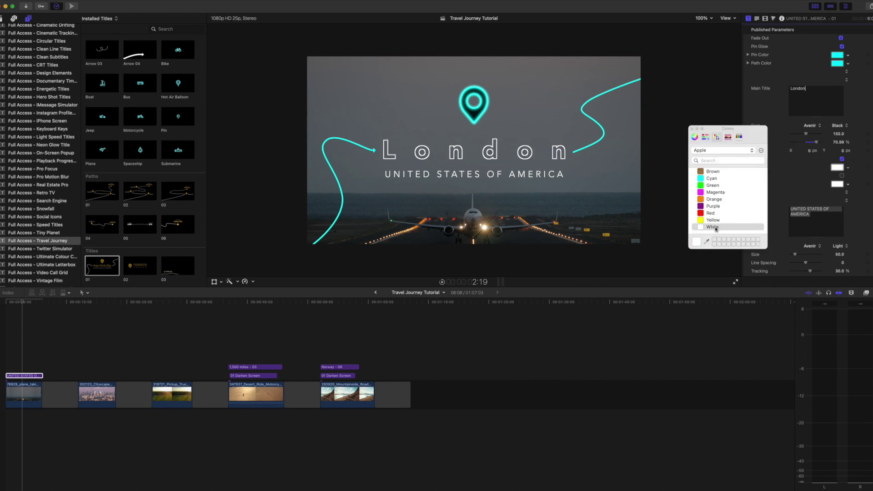
pyautogui.click(691, 129)
pyautogui.click(842, 159)
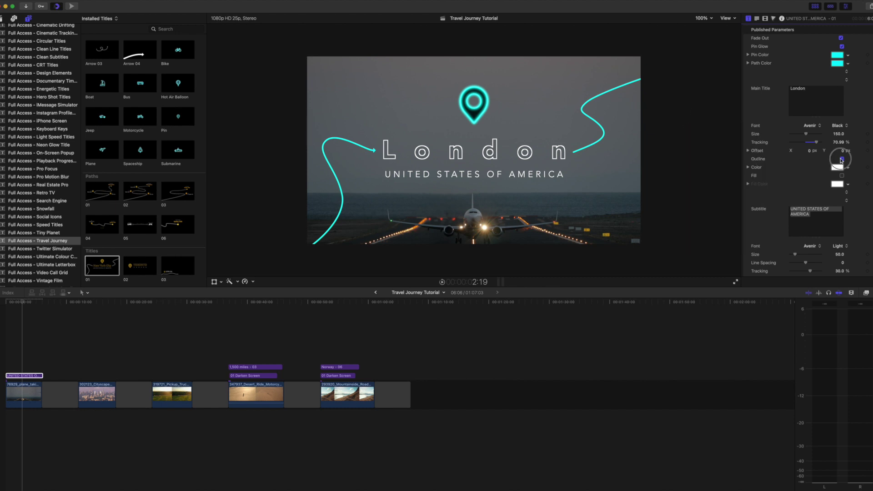
pyautogui.click(841, 176)
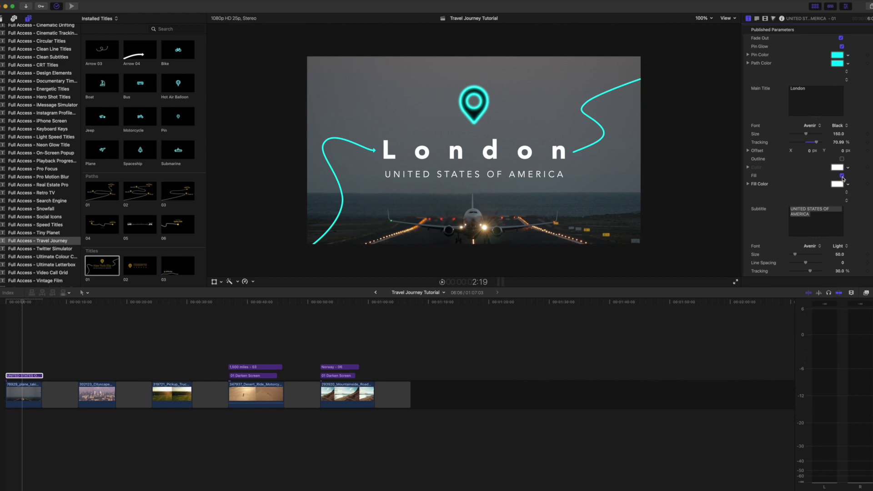
# Retype the title as LONDON and reduce tracking to about 44% to fit one line
pyautogui.moveTo(824, 91); pyautogui.dragTo(782, 89)
pyautogui.write('LONDON')
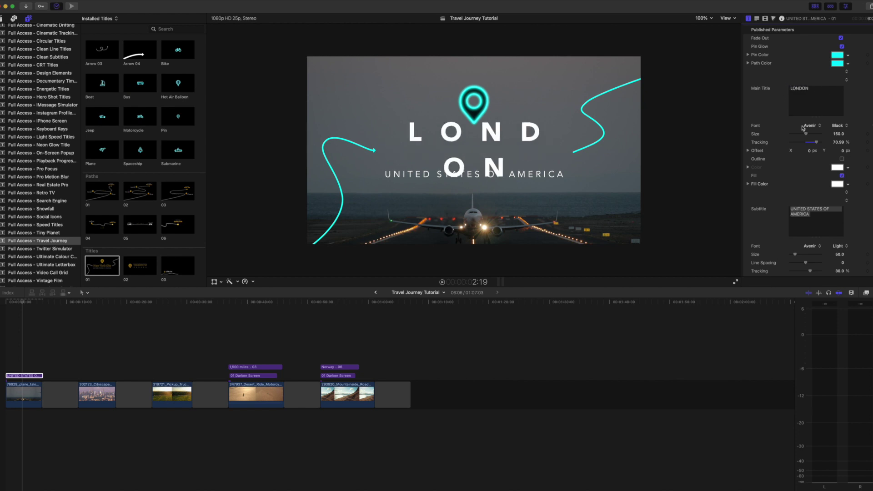
pyautogui.moveTo(816, 143); pyautogui.dragTo(813, 144)
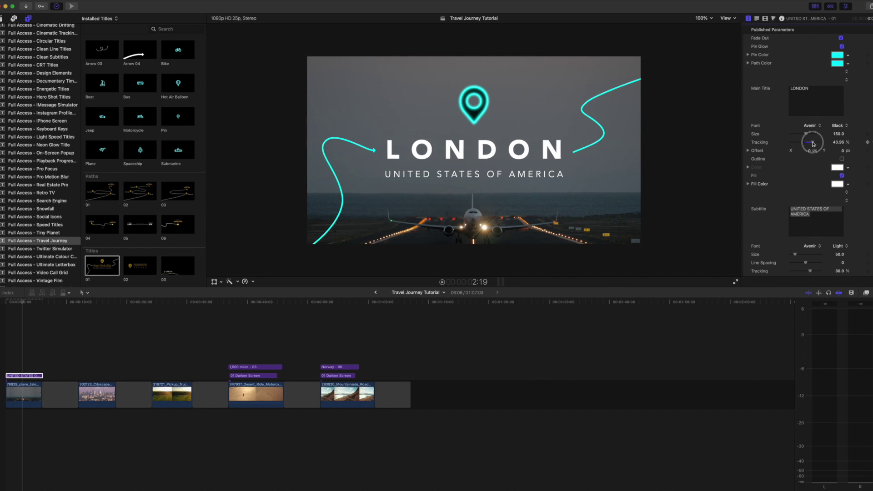
# Change the subtitle to UNITED KINGDOM and colour it cyan
pyautogui.scroll(-1, 813, 144)
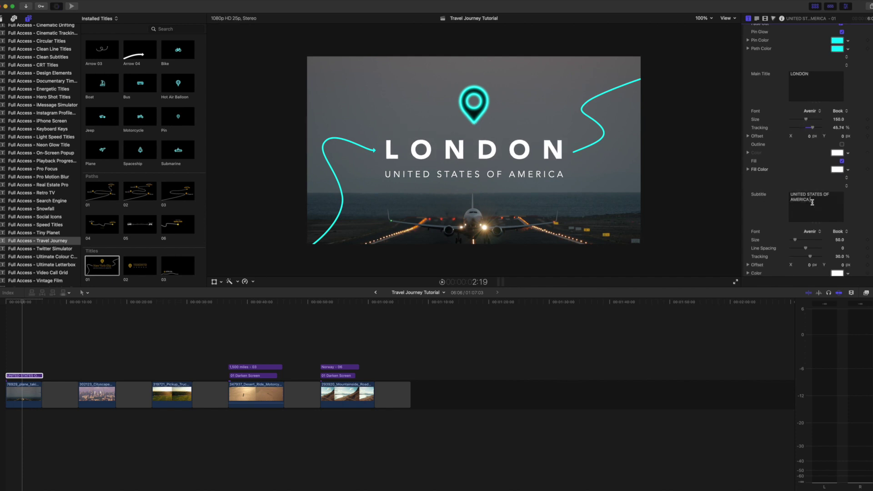
pyautogui.moveTo(812, 200); pyautogui.dragTo(791, 192)
pyautogui.write('UNITED KINGDOM')
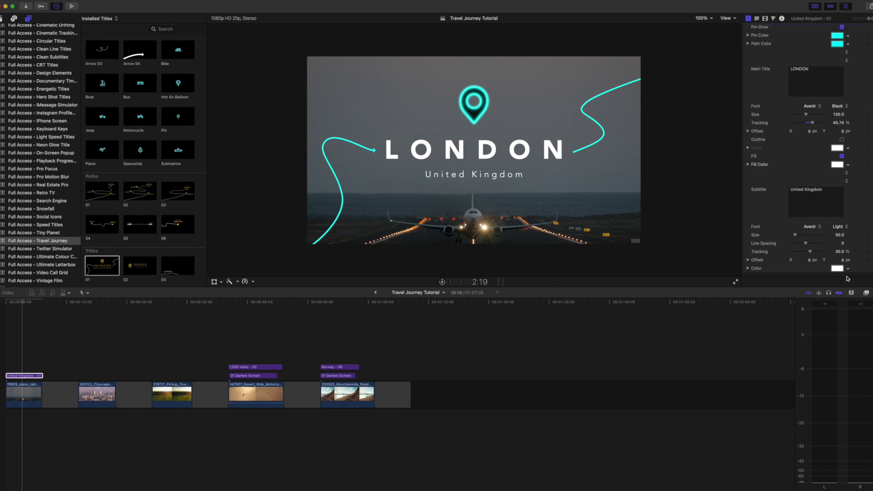
pyautogui.click(837, 268)
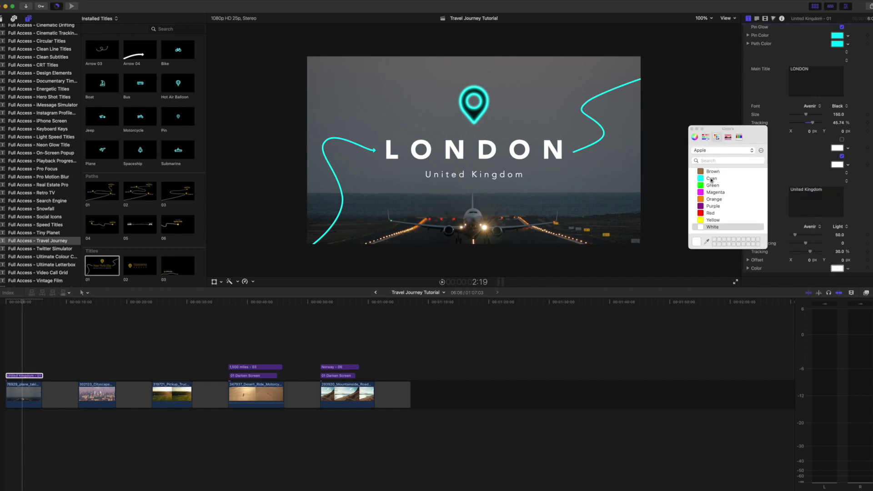
pyautogui.click(711, 179)
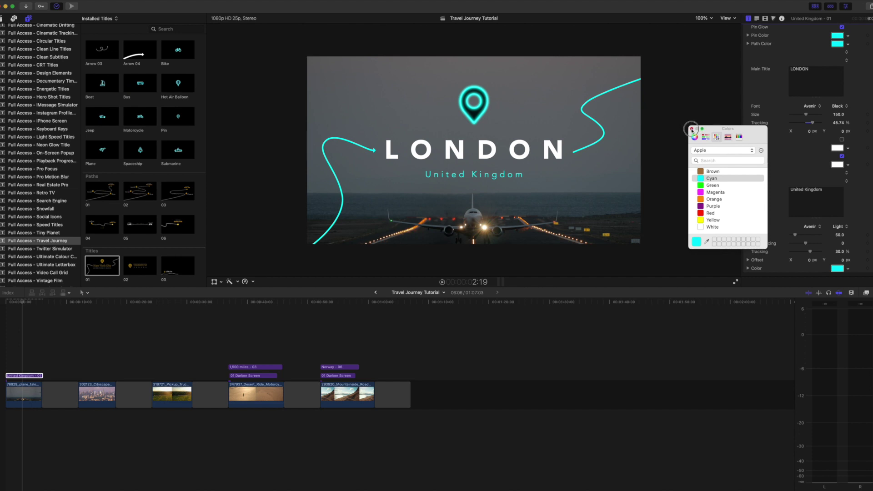